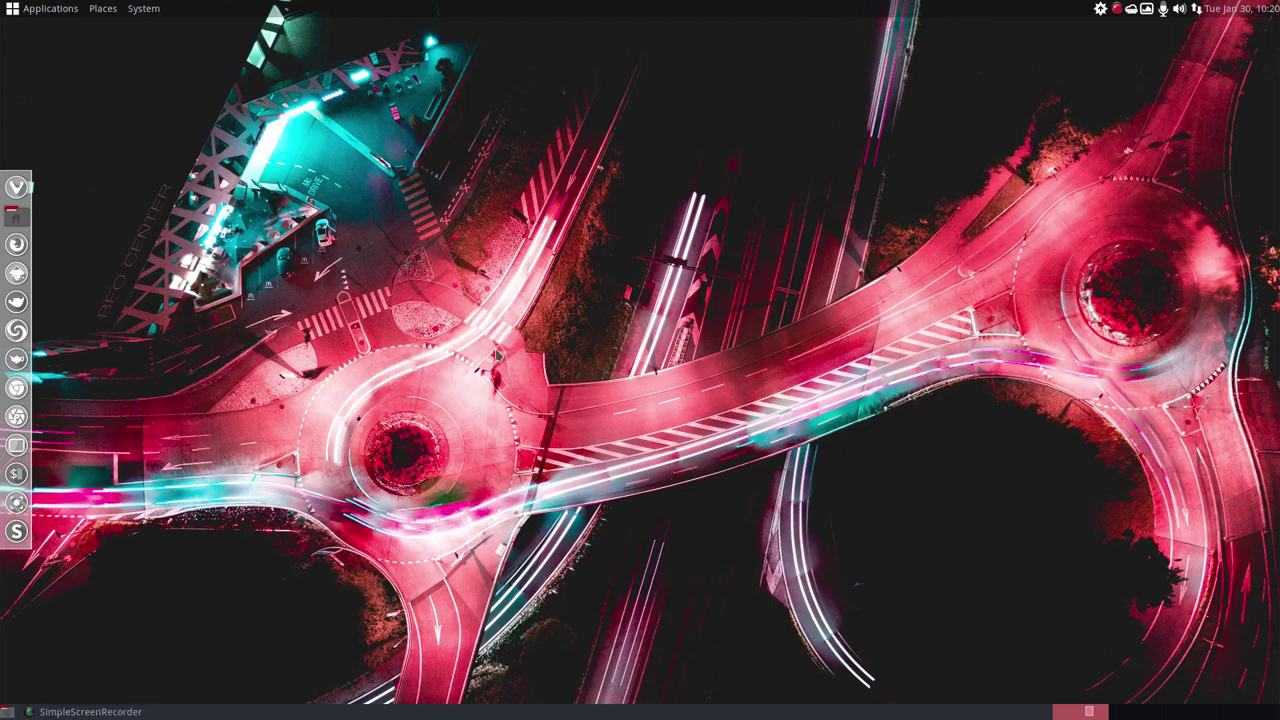
Step: Open a terminal, highlight Compiz in its system readout, reposition the window, then close it
{"action": "key", "text": "ctrl+alt+t"}
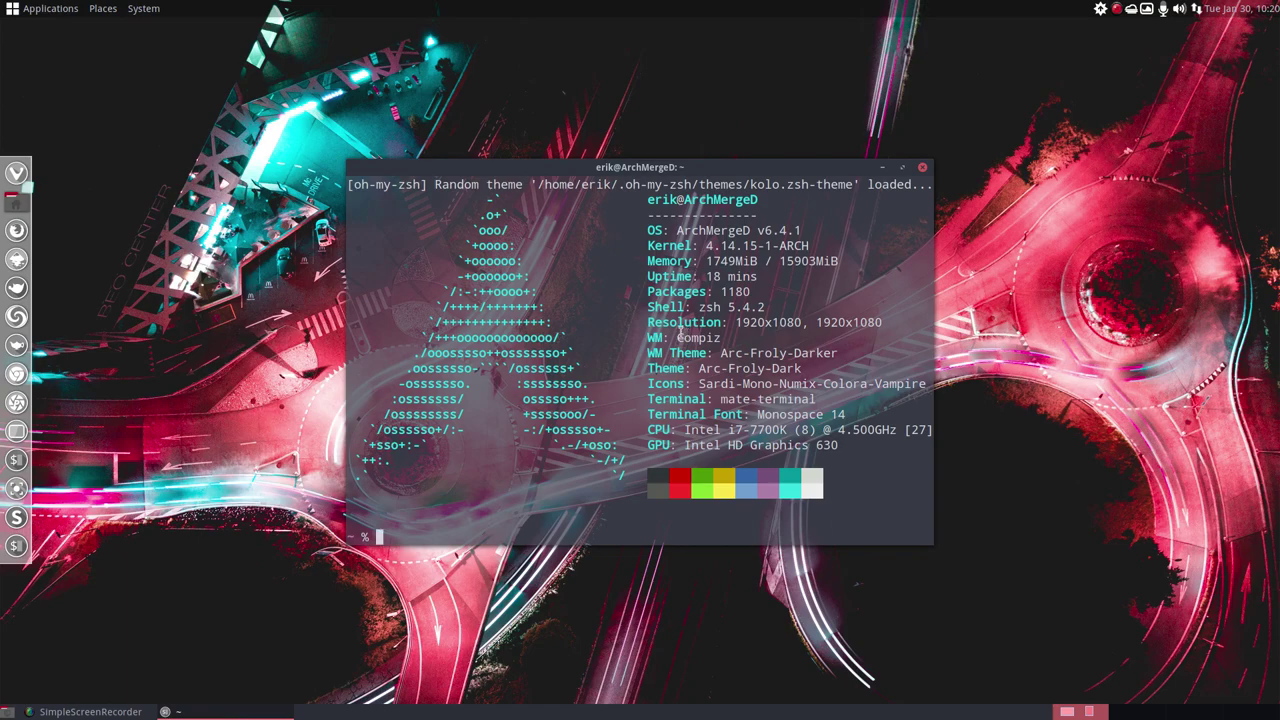
{"action": "left_click_drag", "start_coordinate": [679, 337], "coordinate": [738, 338]}
{"action": "left_click_drag", "start_coordinate": [667, 186], "coordinate": [698, 148]}
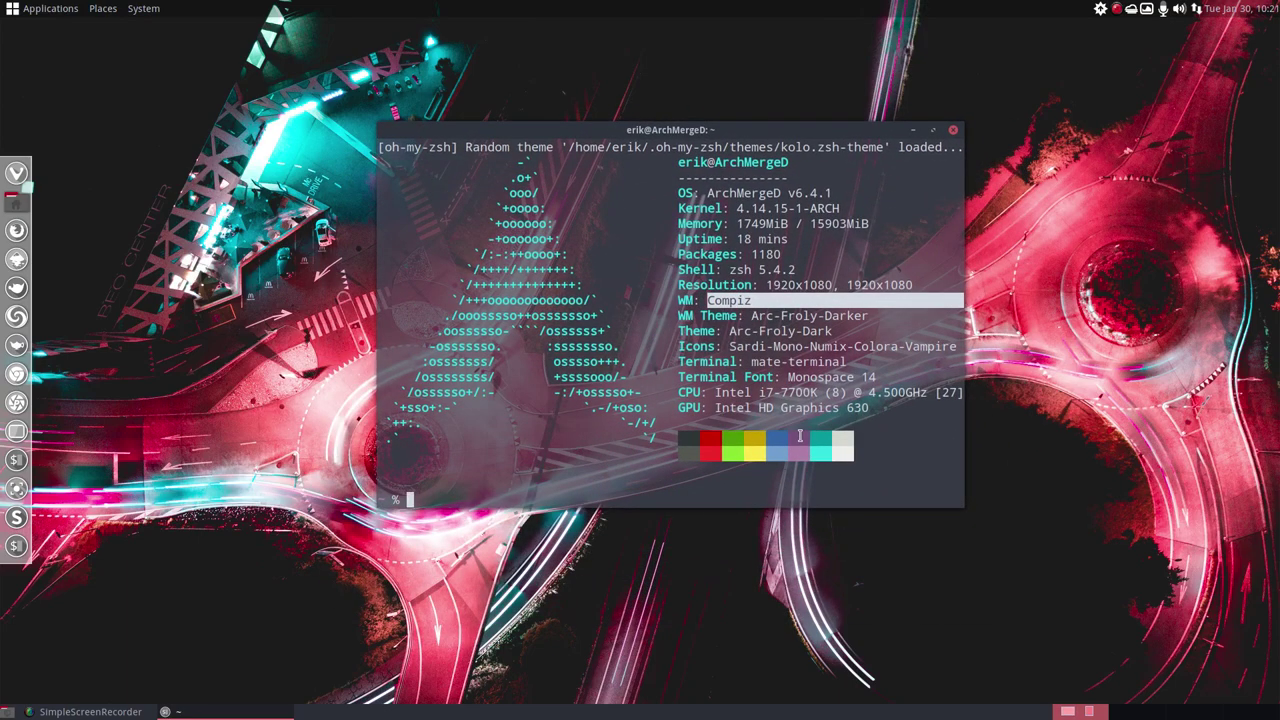
{"action": "left_click", "coordinate": [953, 130]}
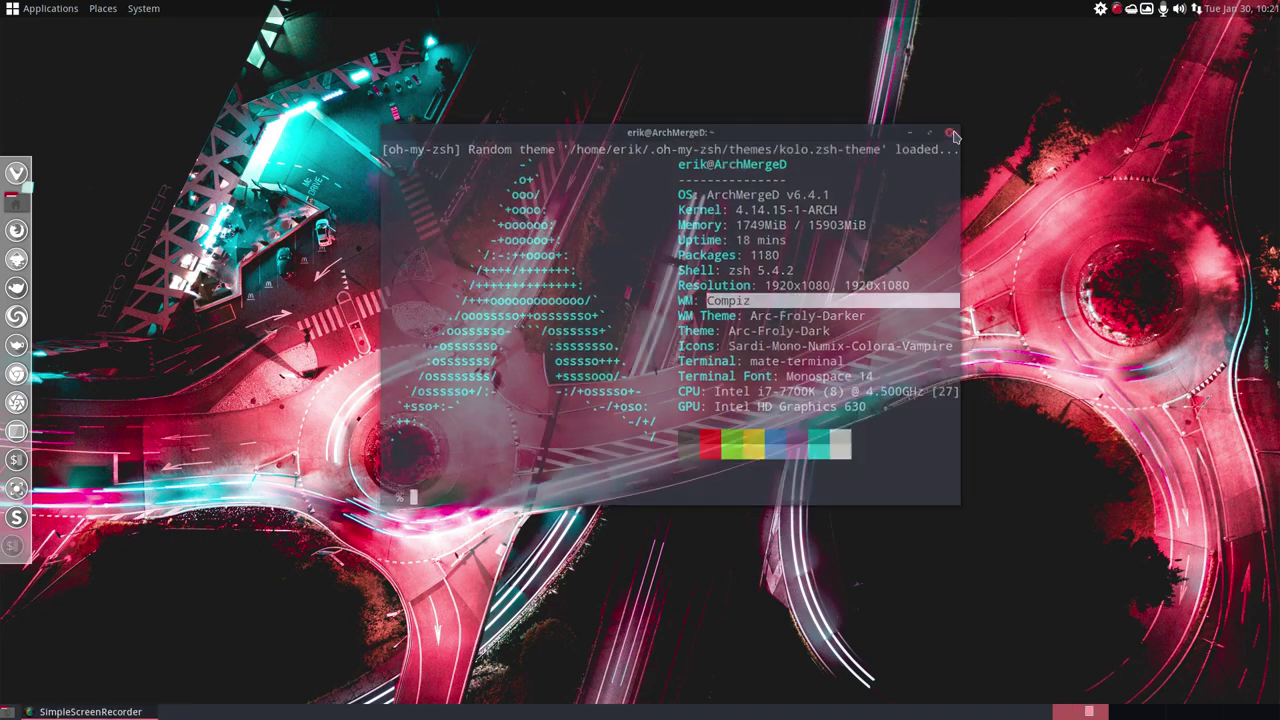
Step: Launch Conkyzen from Accessories, sort by Conky Name, and load conky/AUR-Acros.conkyrc
{"action": "left_click", "coordinate": [40, 12]}
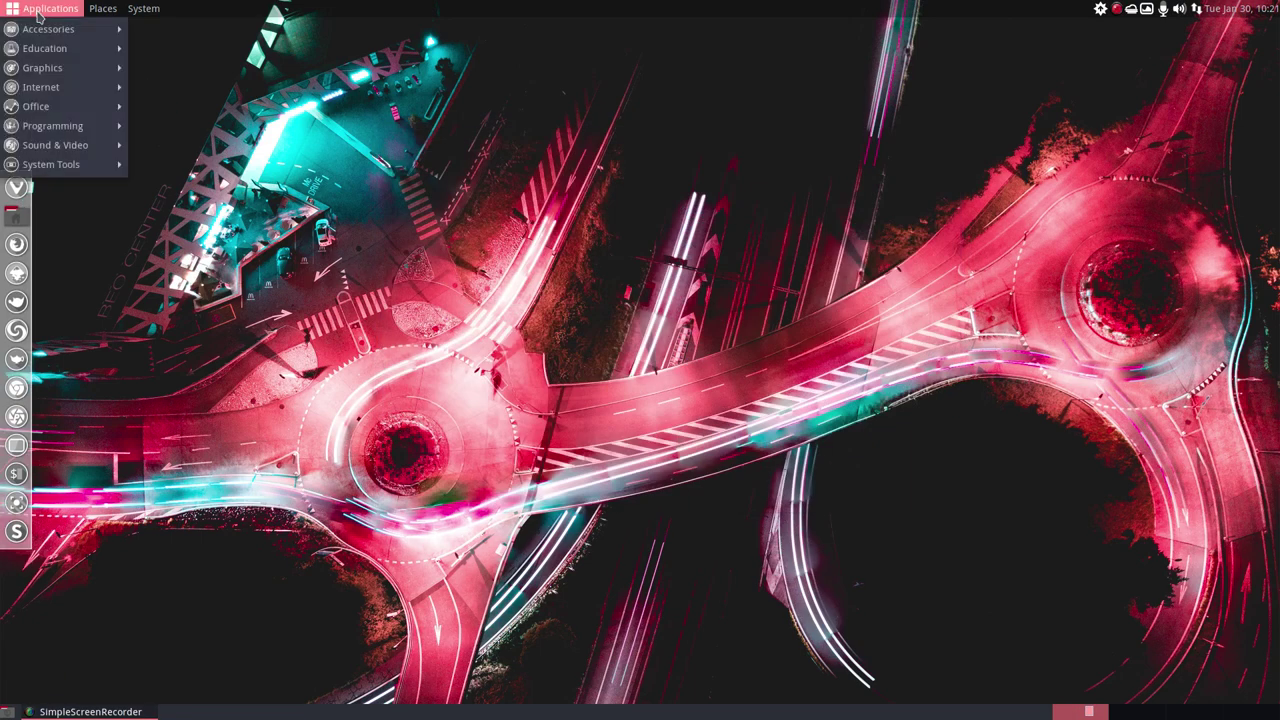
{"action": "mouse_move", "coordinate": [50, 29]}
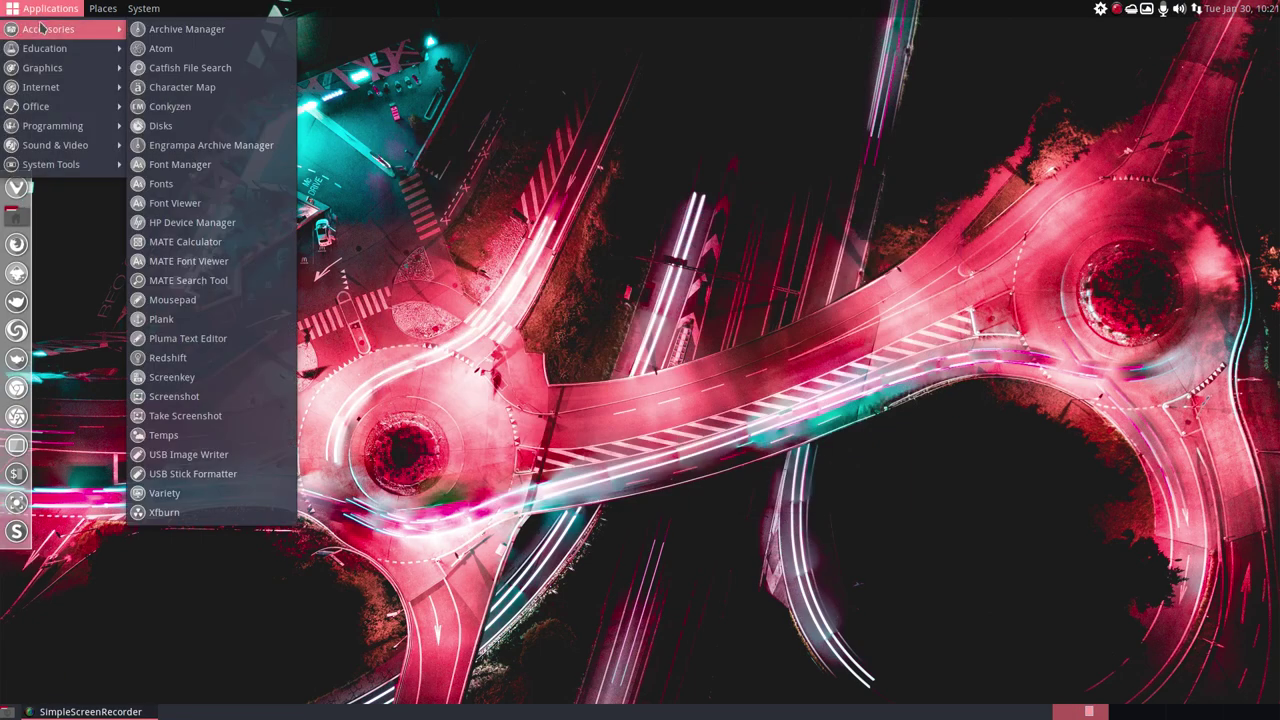
{"action": "left_click", "coordinate": [204, 111]}
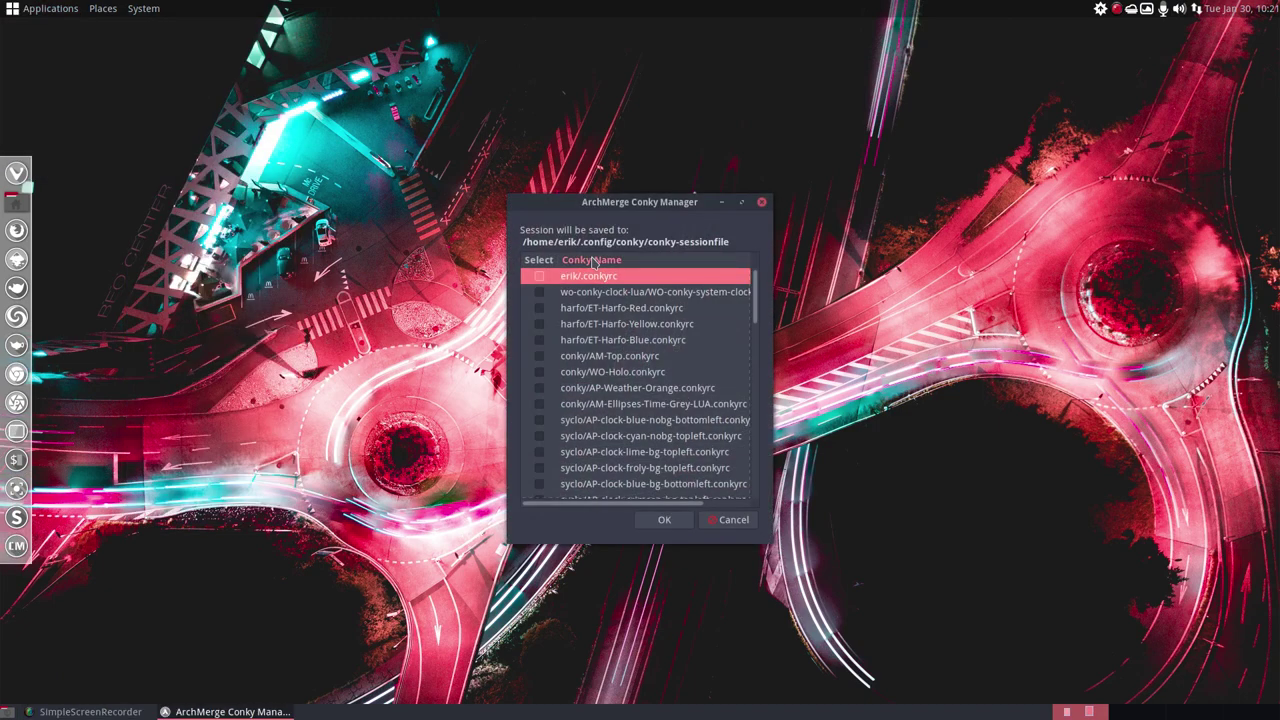
{"action": "left_click", "coordinate": [596, 260]}
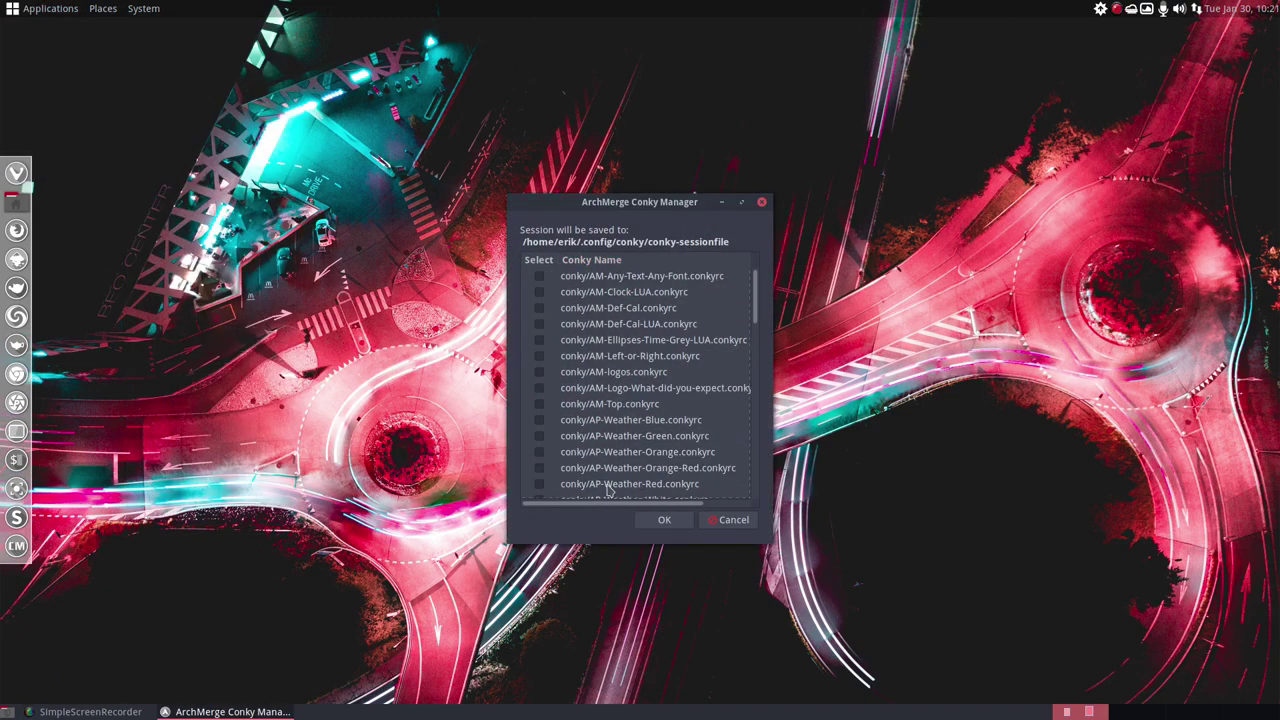
{"action": "scroll", "coordinate": [607, 489], "scroll_direction": "down", "scroll_amount": 3}
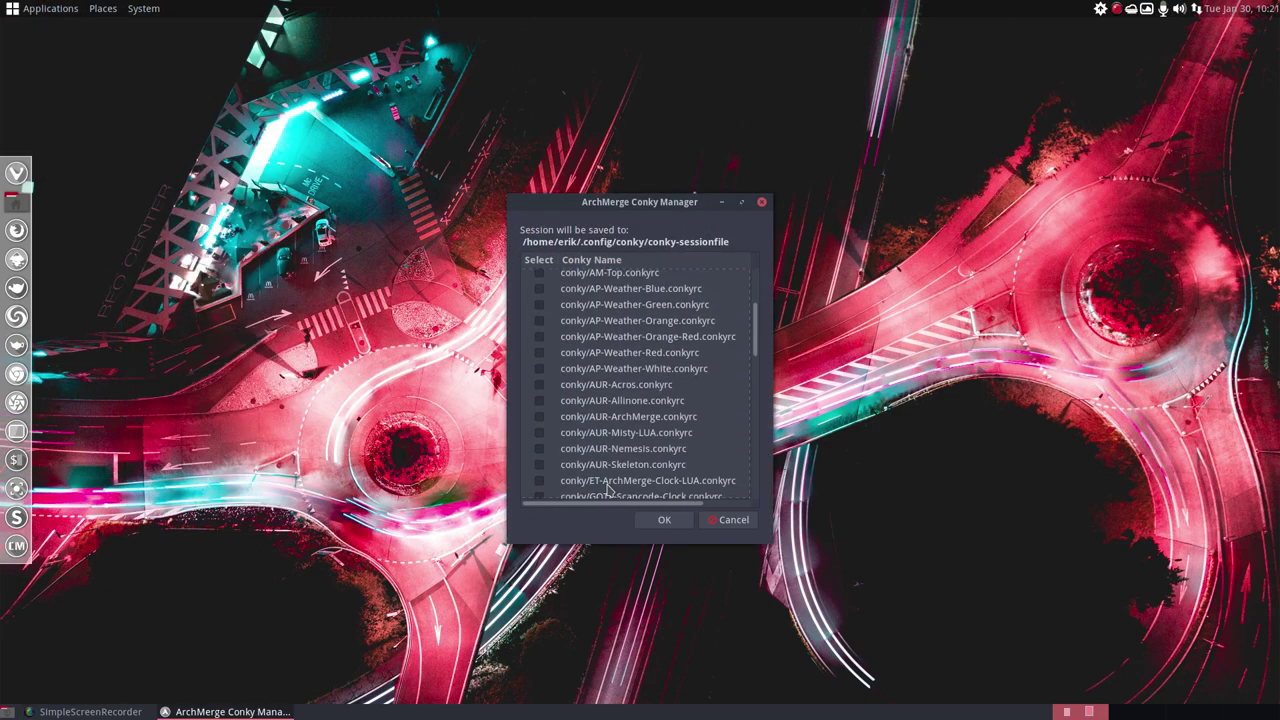
{"action": "left_click", "coordinate": [541, 387]}
{"action": "left_click_drag", "start_coordinate": [674, 207], "coordinate": [440, 151]}
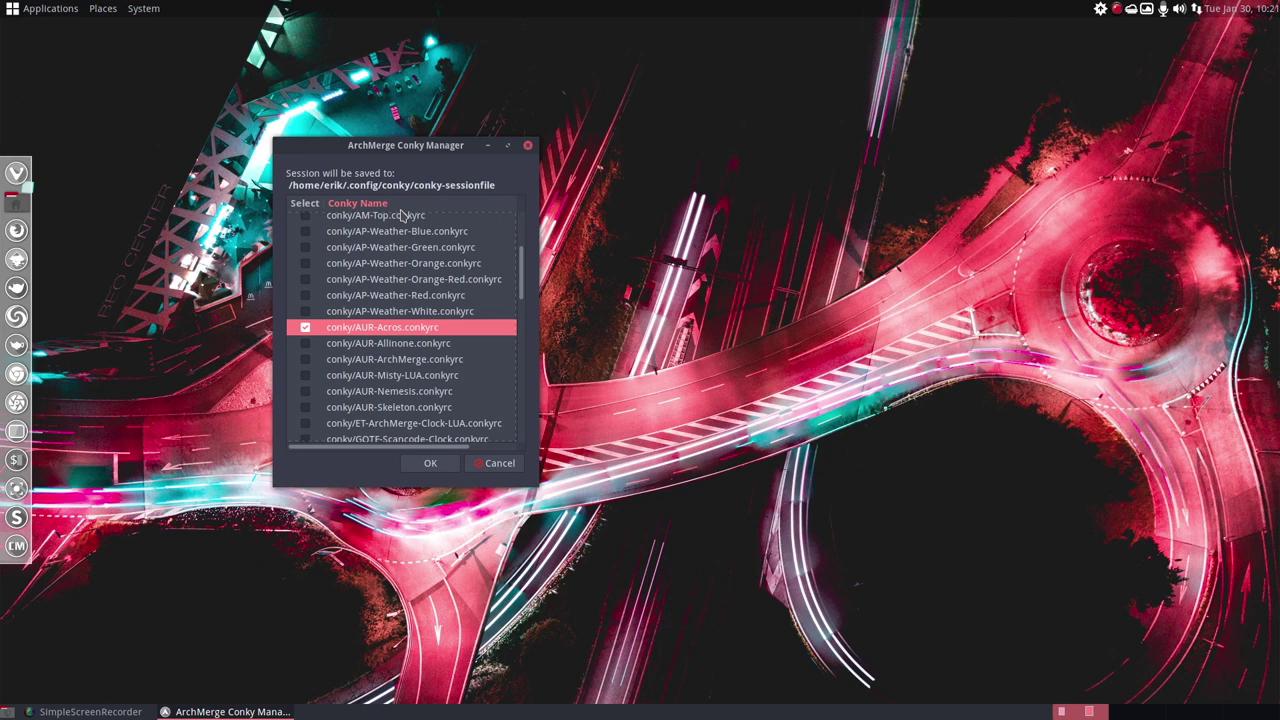
{"action": "left_click", "coordinate": [440, 466]}
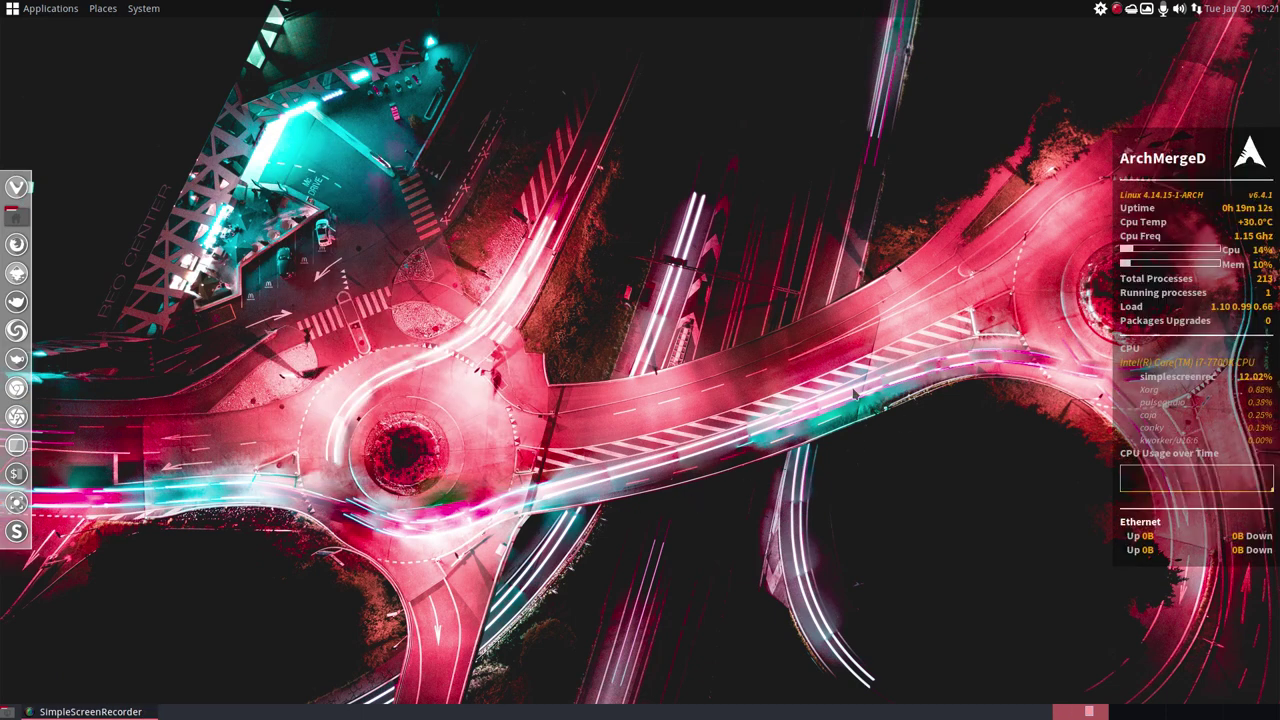
Step: Open the home folder in Caja, then resize and reposition its window around the desktop
{"action": "left_click", "coordinate": [16, 214]}
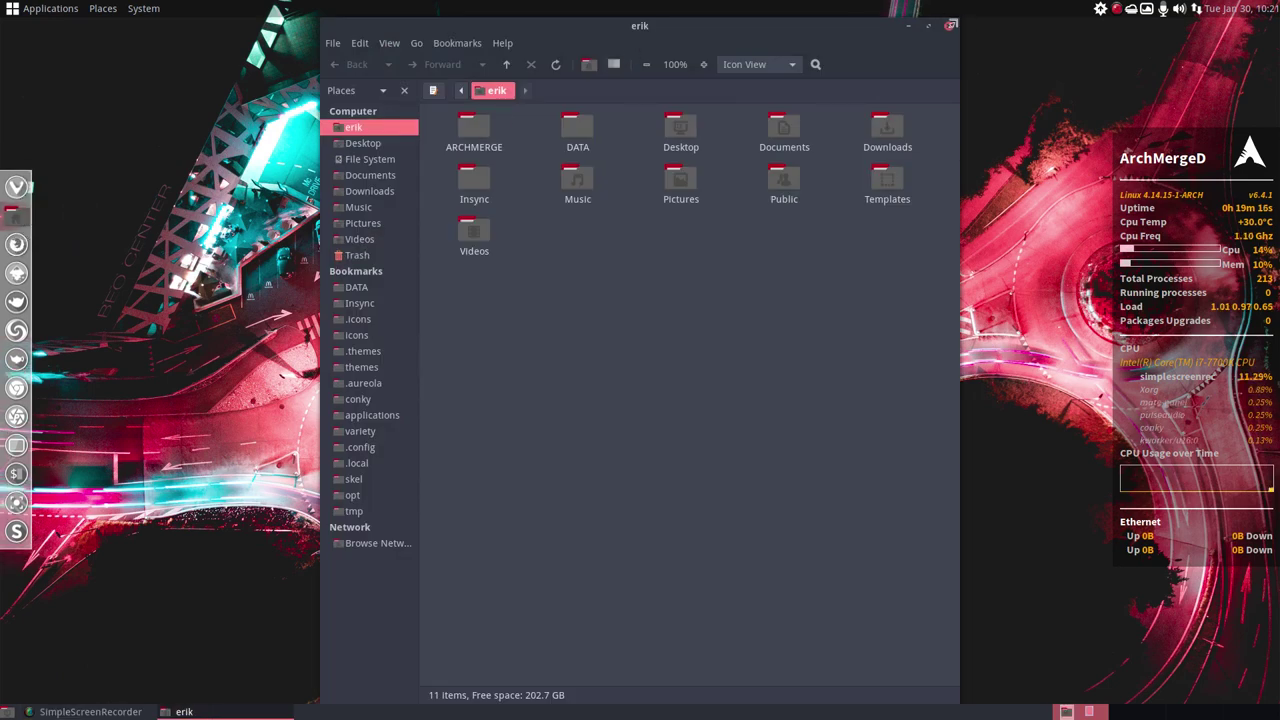
{"action": "left_click_drag", "start_coordinate": [957, 19], "coordinate": [831, 408]}
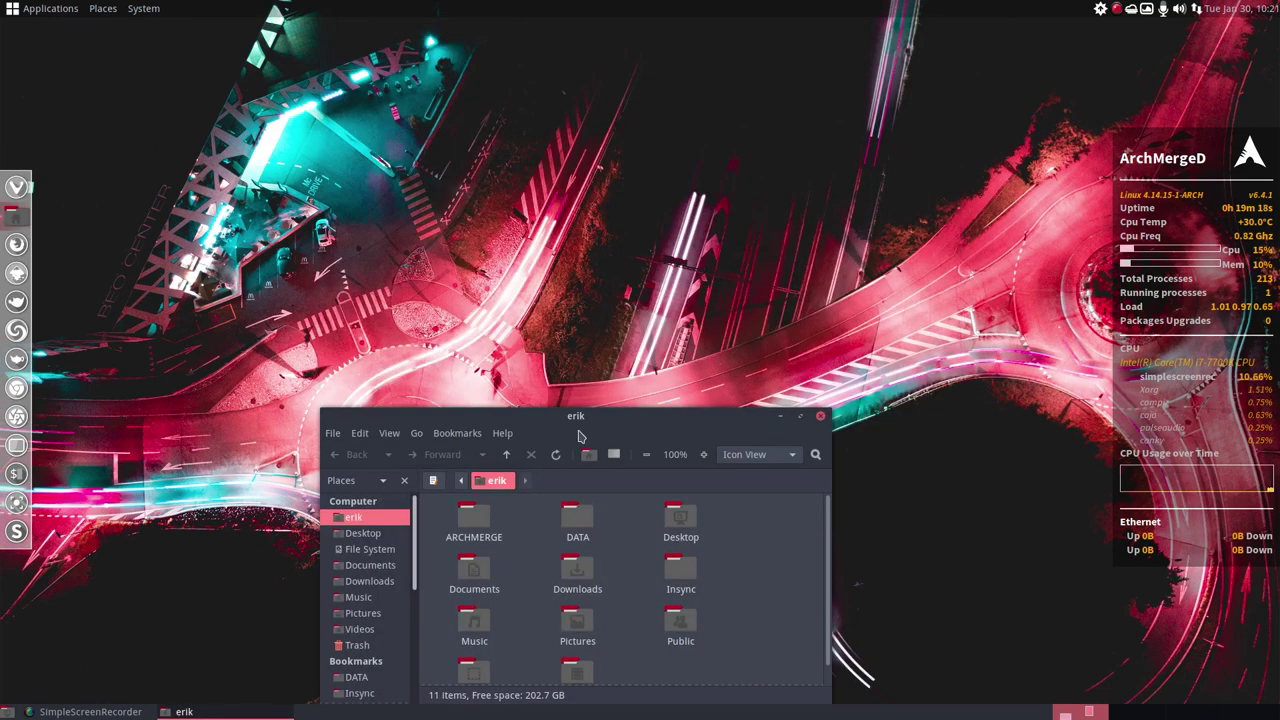
{"action": "left_click_drag", "start_coordinate": [747, 408], "coordinate": [747, 380]}
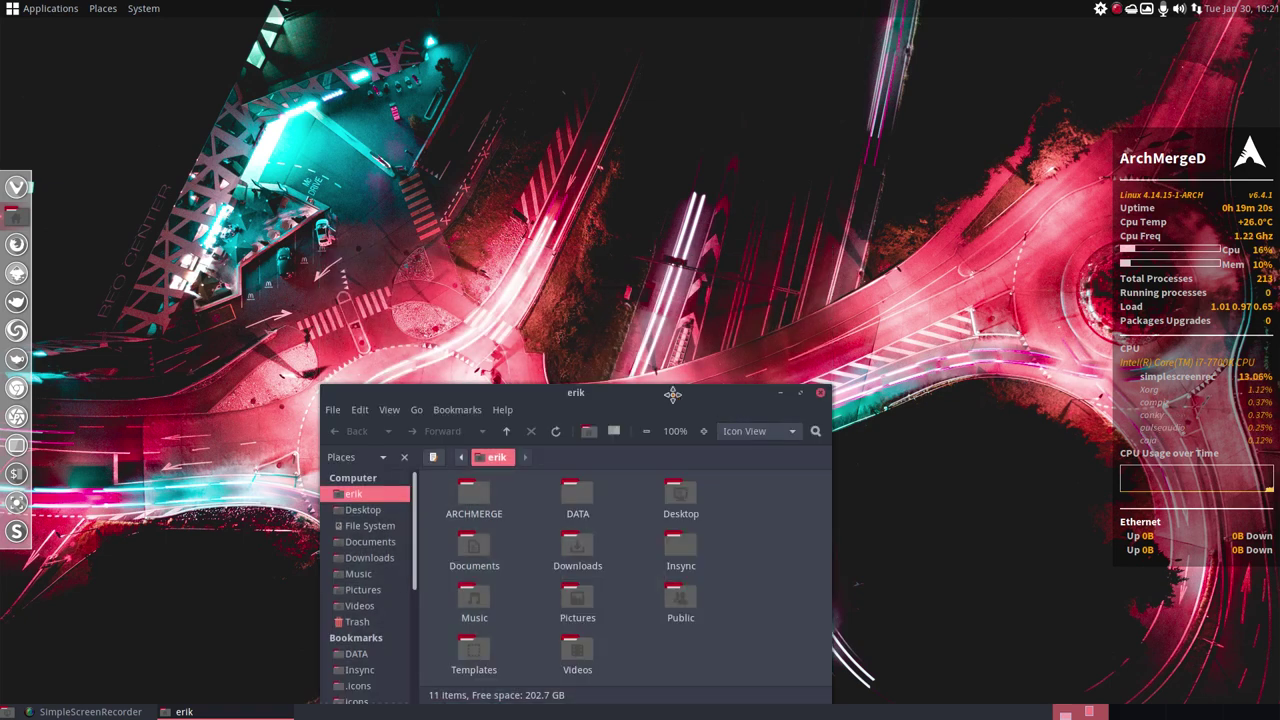
{"action": "left_click_drag", "start_coordinate": [669, 391], "coordinate": [1031, 271]}
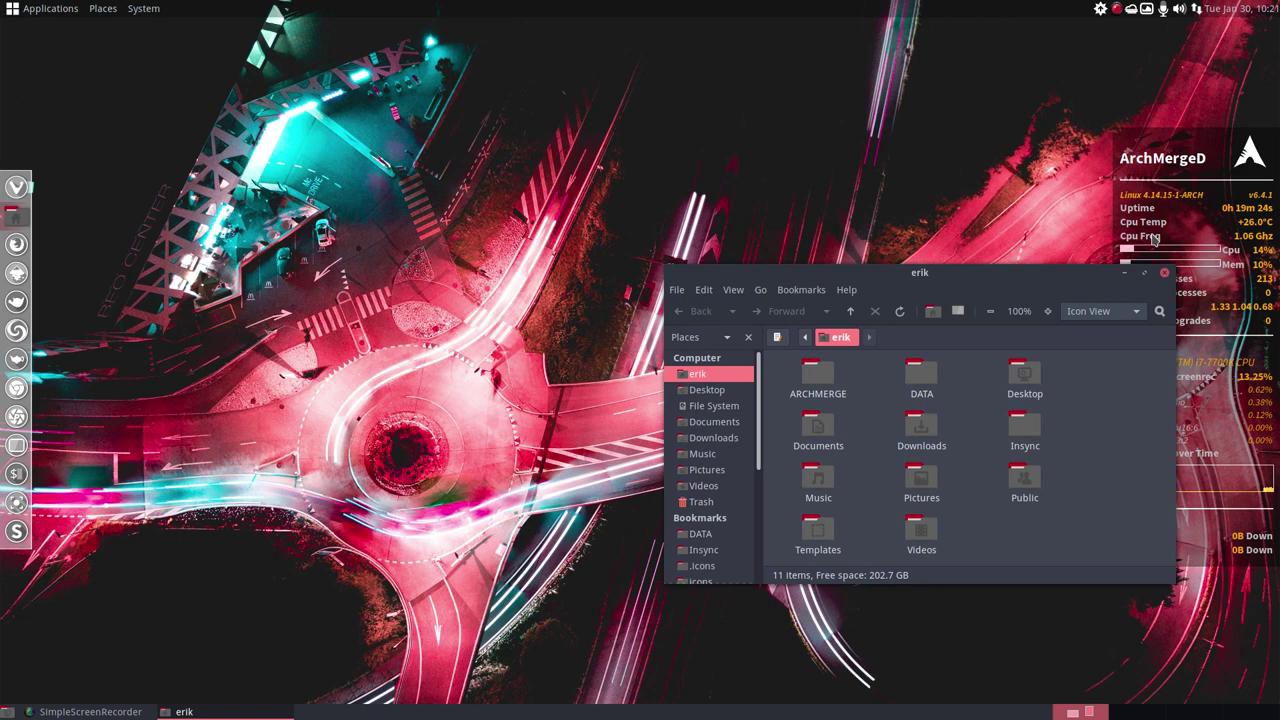
{"action": "left_click", "coordinate": [1153, 238]}
{"action": "left_click_drag", "start_coordinate": [1064, 275], "coordinate": [600, 278]}
{"action": "left_click", "coordinate": [1117, 360]}
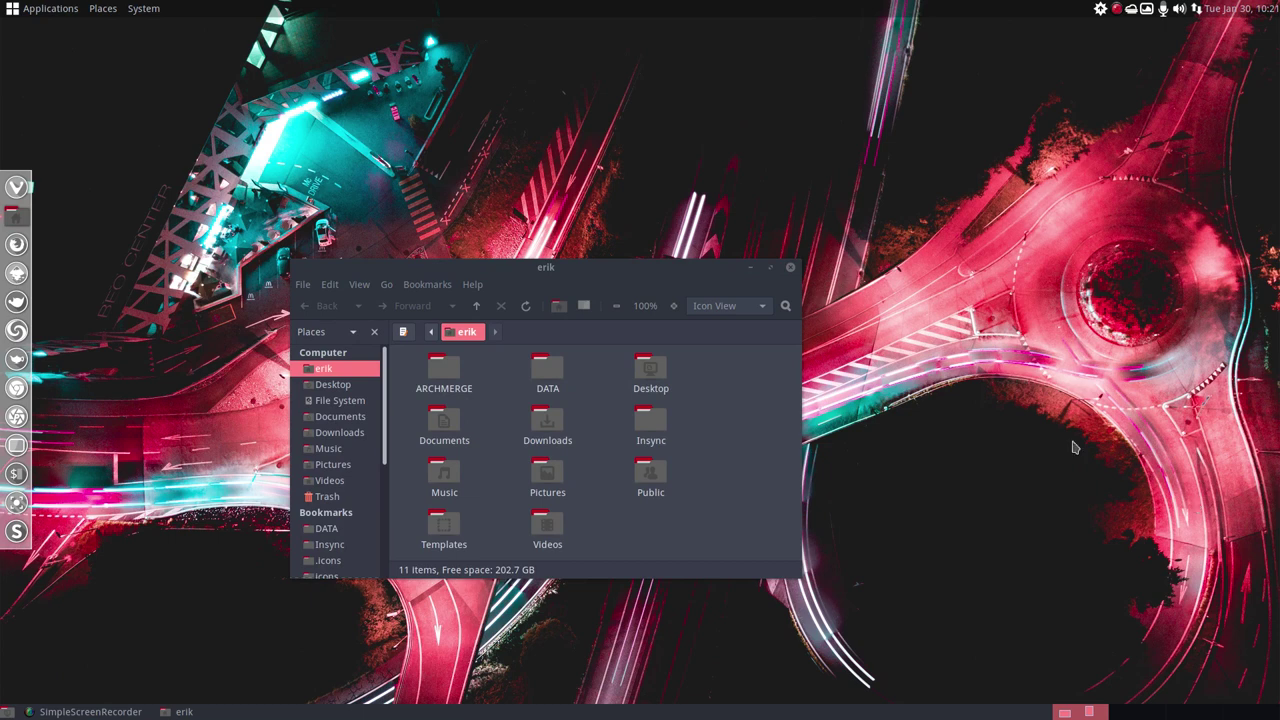
{"action": "left_click_drag", "start_coordinate": [557, 267], "coordinate": [607, 273]}
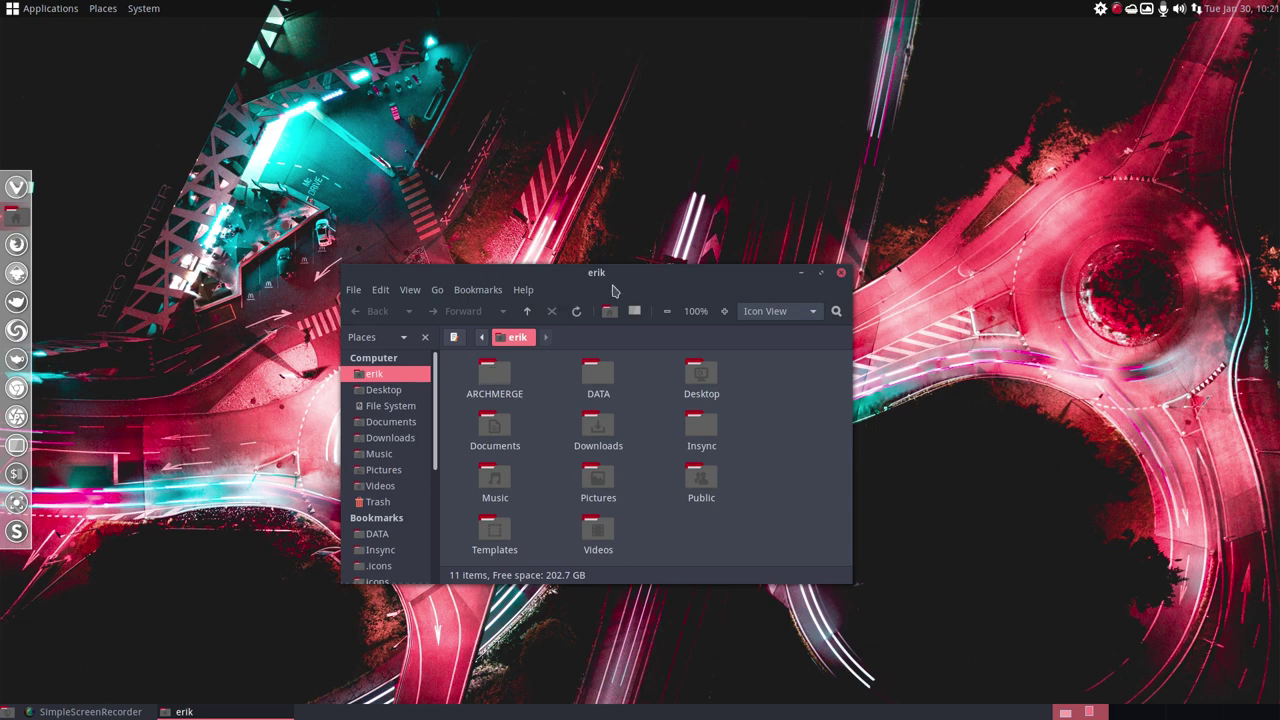
{"action": "left_click", "coordinate": [841, 272]}
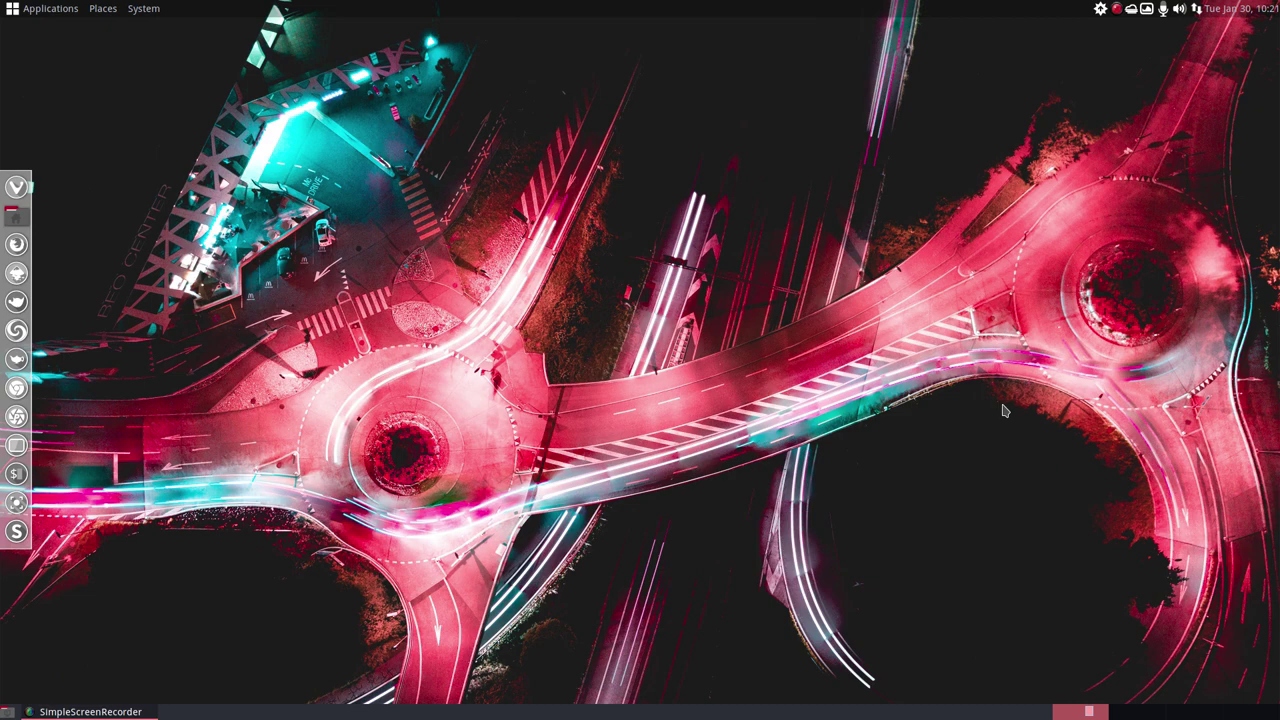
{"action": "key", "text": "ctrl+shift+Escape"}
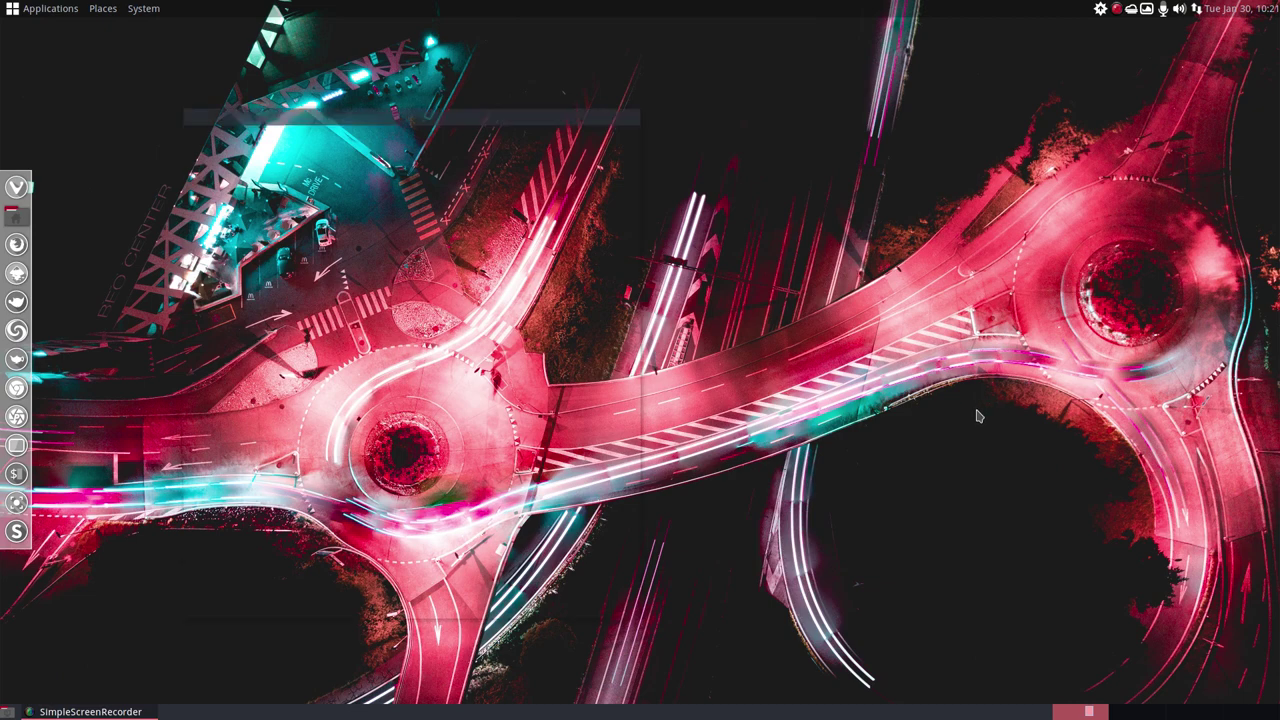
{"action": "left_click", "coordinate": [261, 160]}
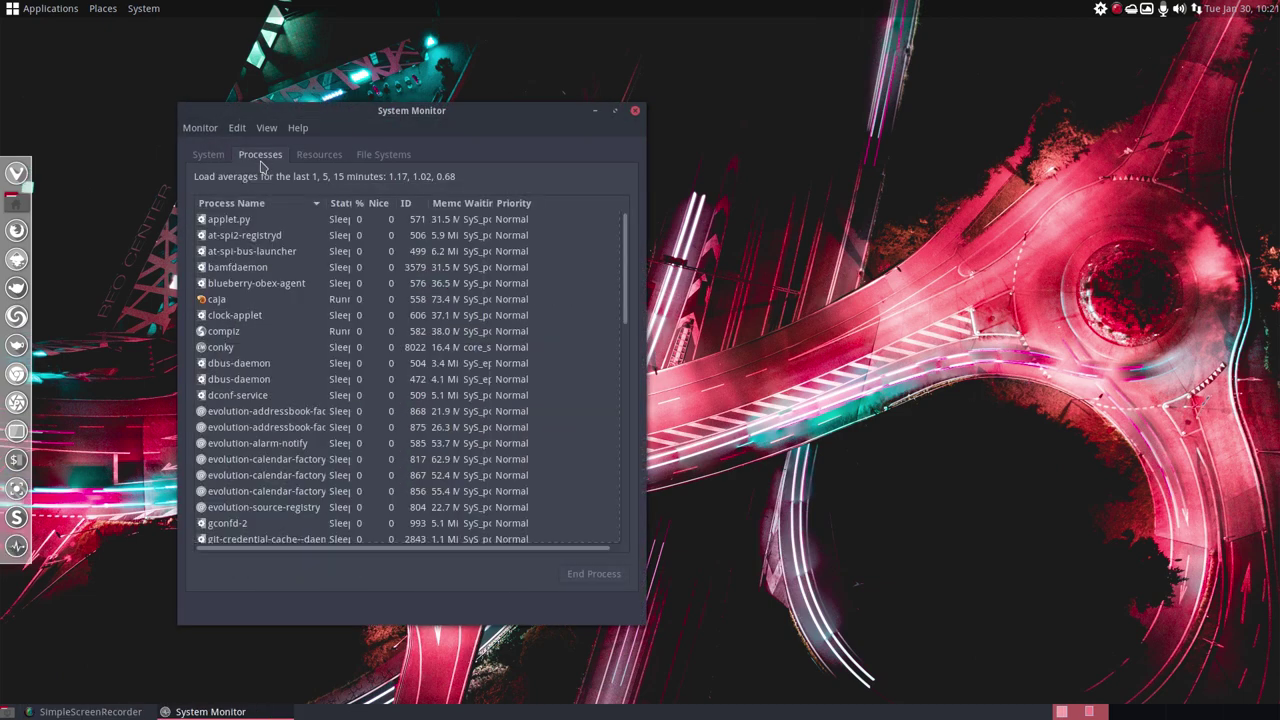
{"action": "left_click", "coordinate": [279, 350]}
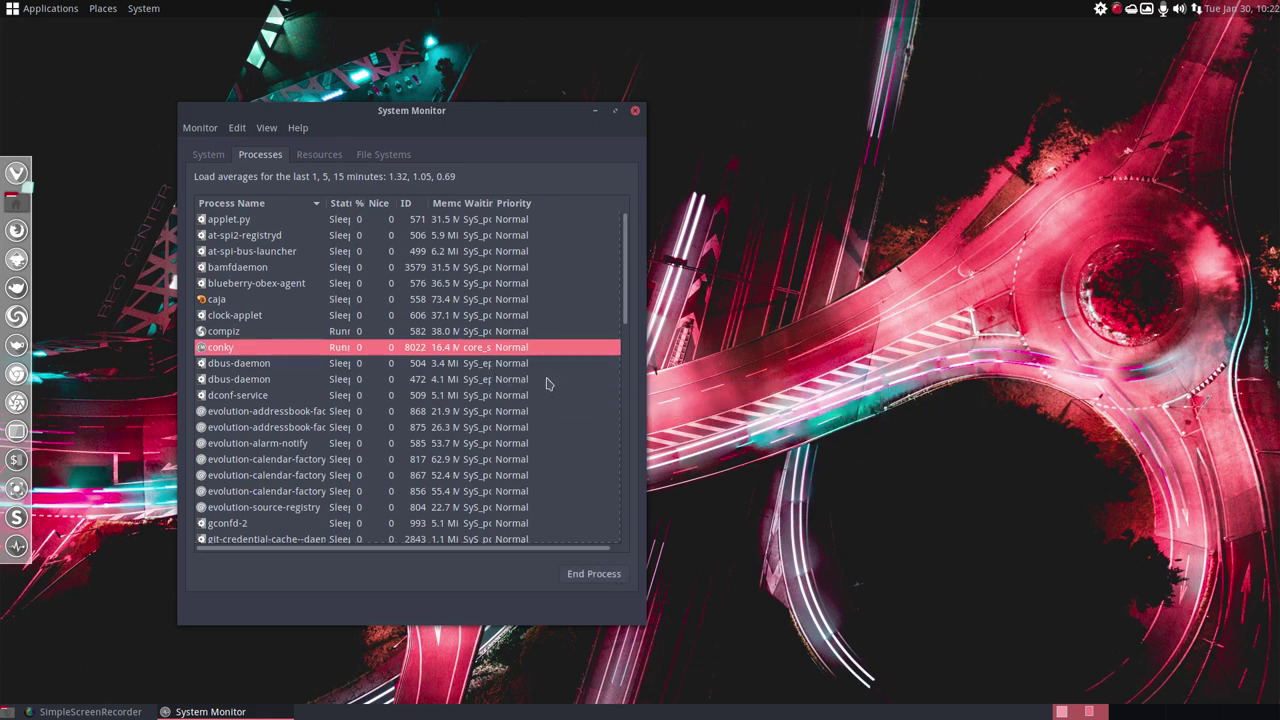
{"action": "left_click", "coordinate": [634, 110]}
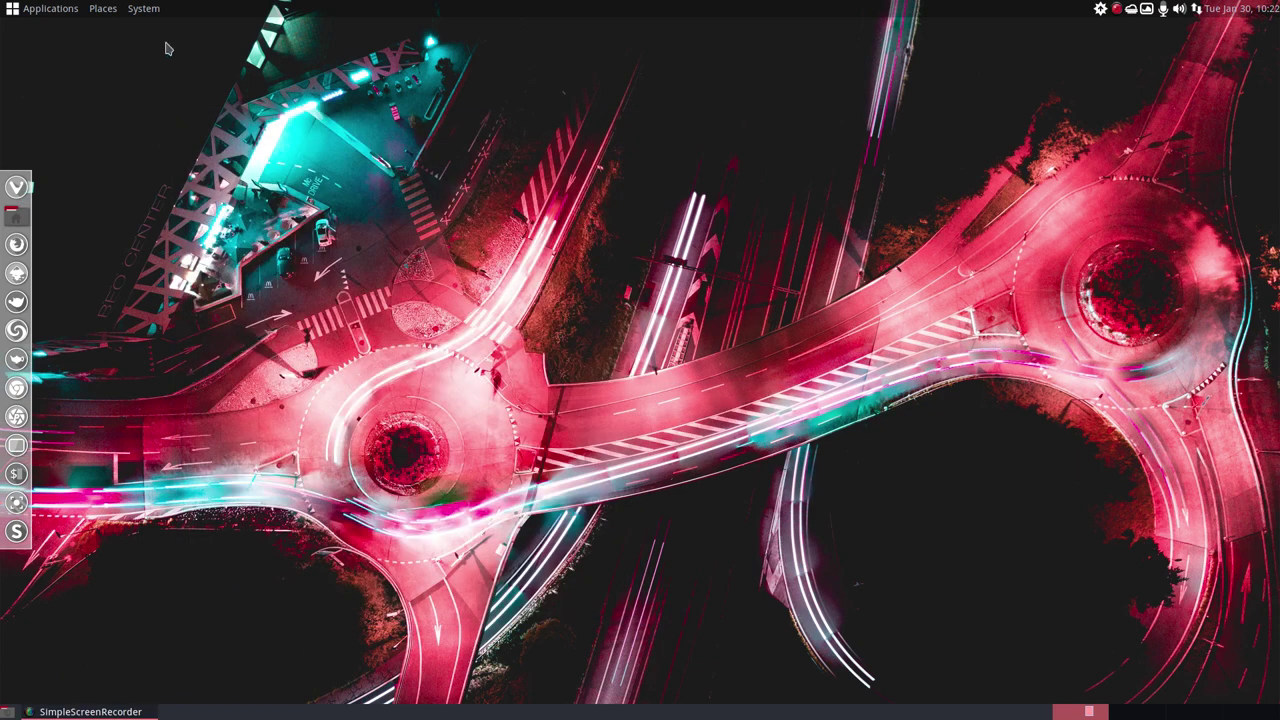
Step: Launch MATE Tweak from the system preferences menu
{"action": "left_click", "coordinate": [145, 10]}
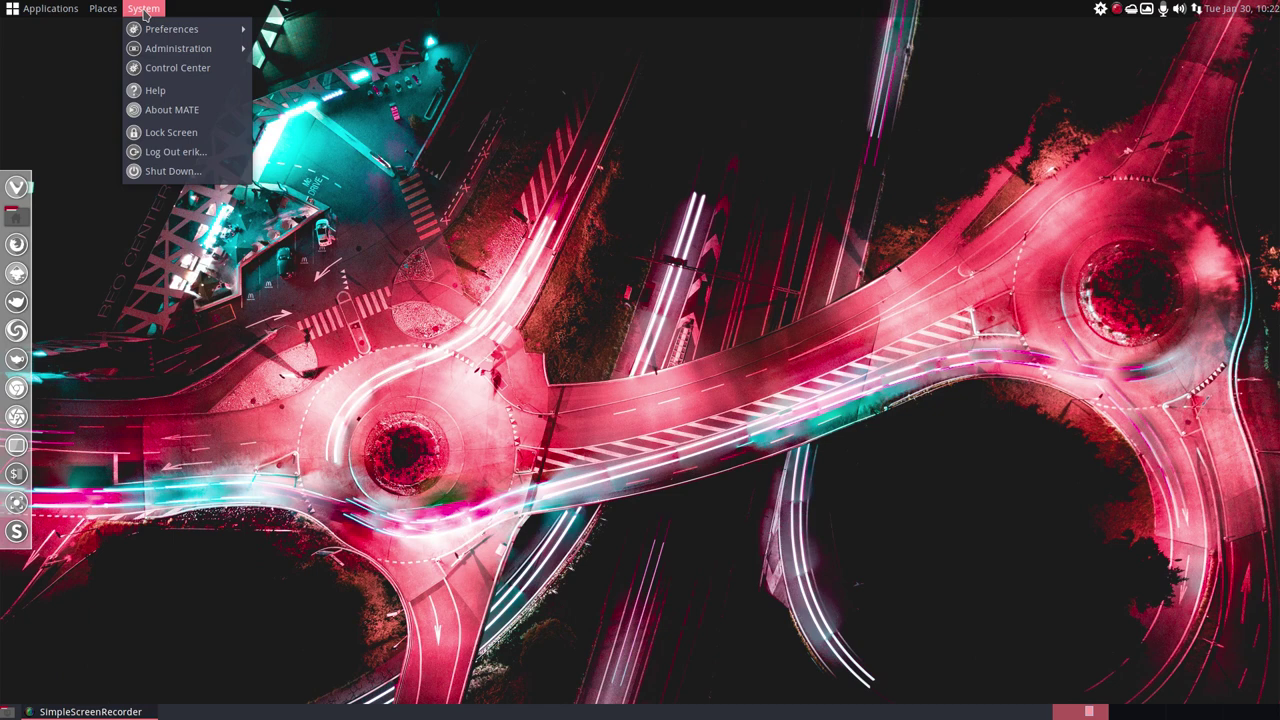
{"action": "mouse_move", "coordinate": [170, 29]}
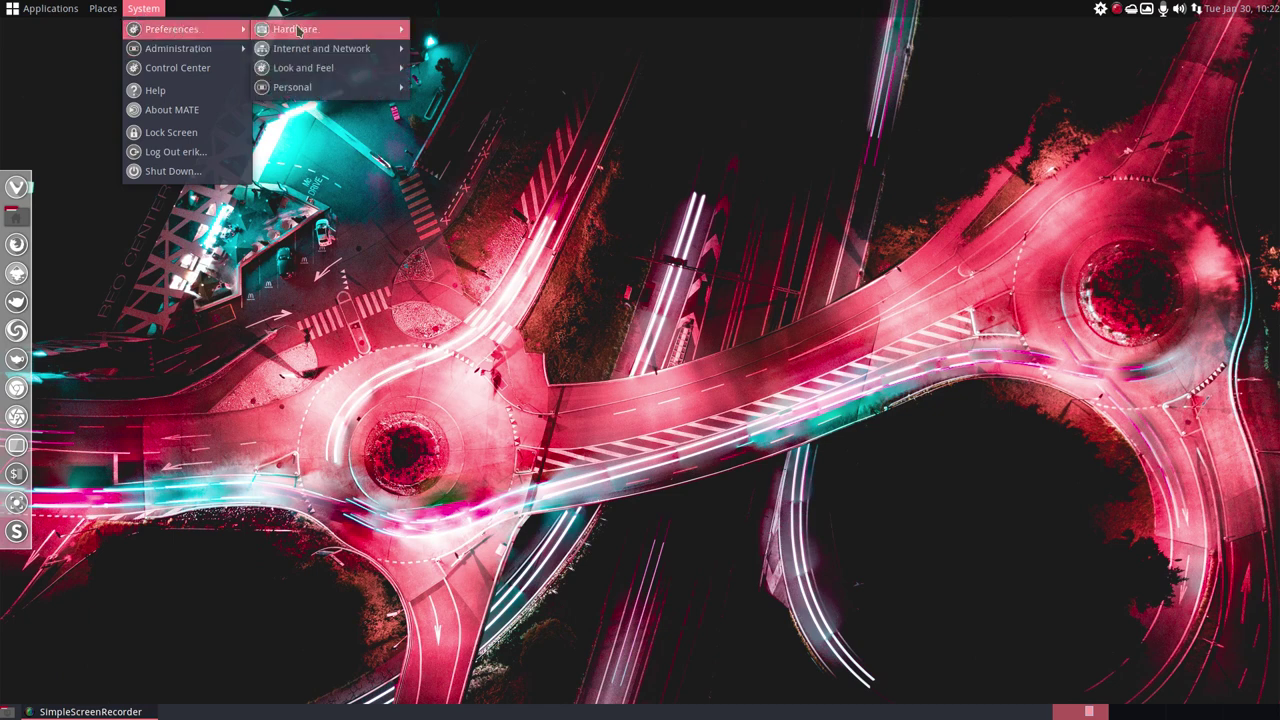
{"action": "mouse_move", "coordinate": [323, 40]}
{"action": "mouse_move", "coordinate": [330, 70]}
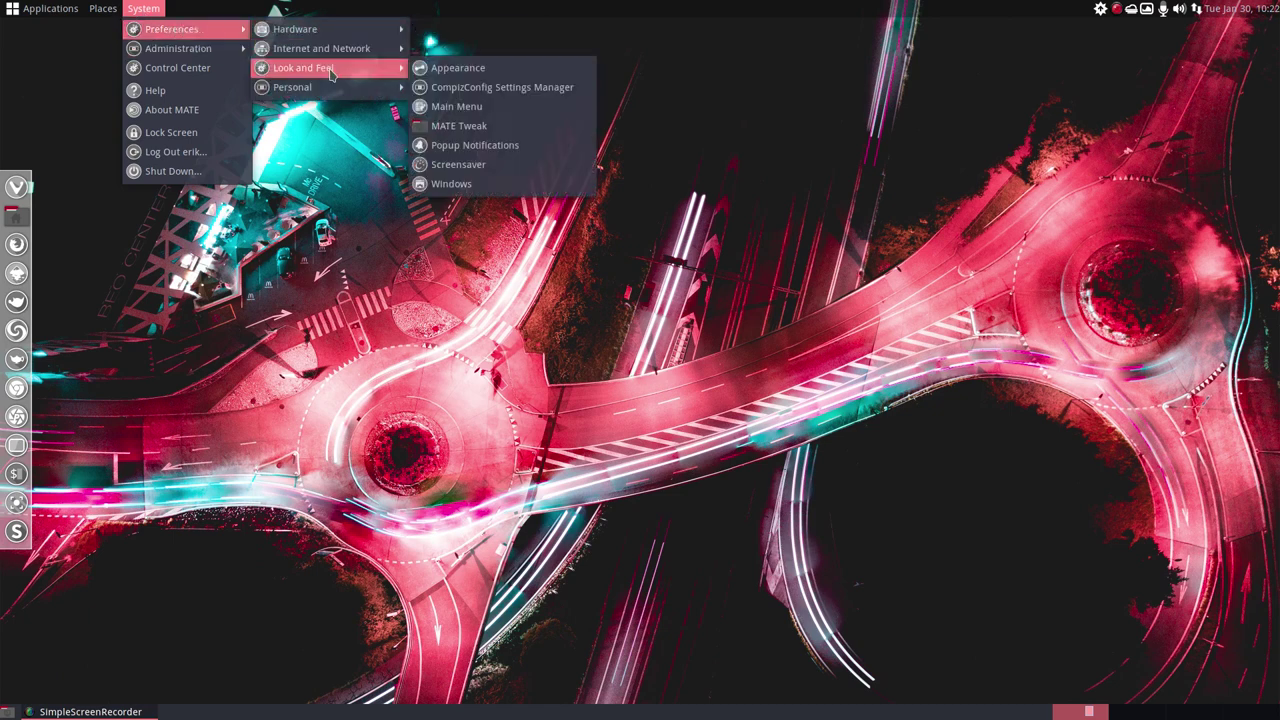
{"action": "left_click", "coordinate": [488, 128]}
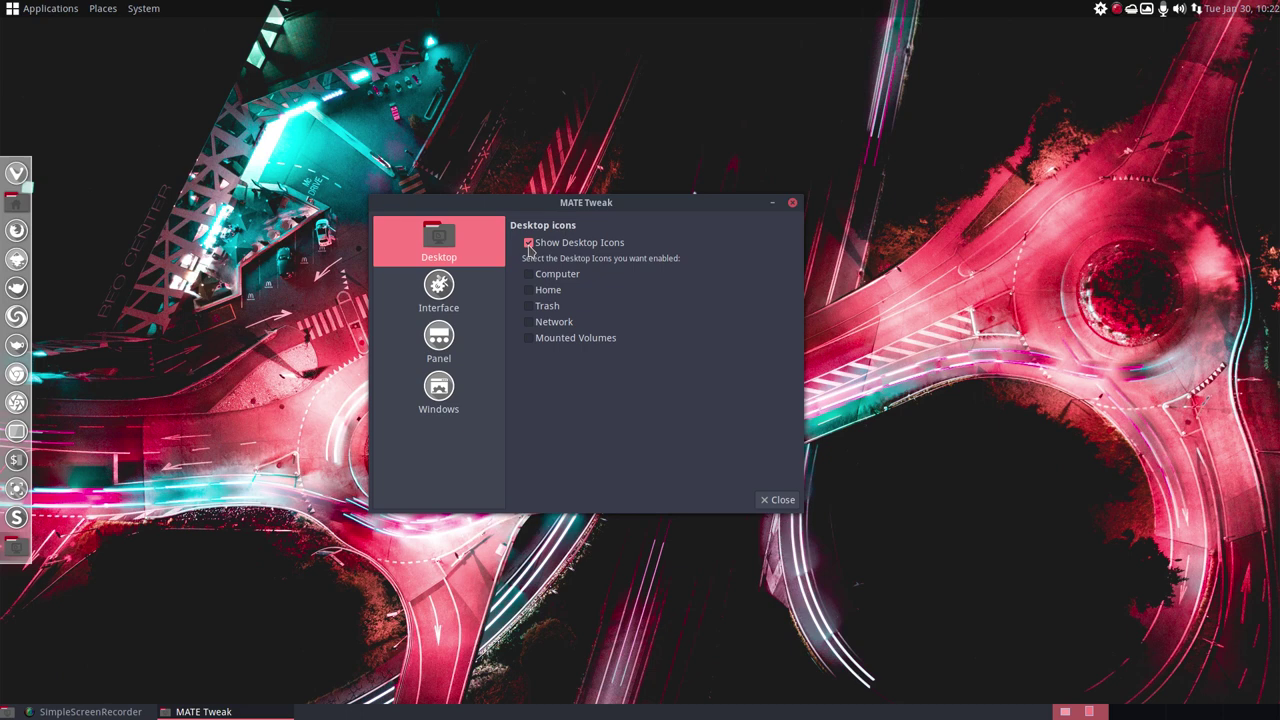
Step: Untick Show Desktop Icons on the Desktop page and move MATE Tweak up and left
{"action": "left_click", "coordinate": [529, 245]}
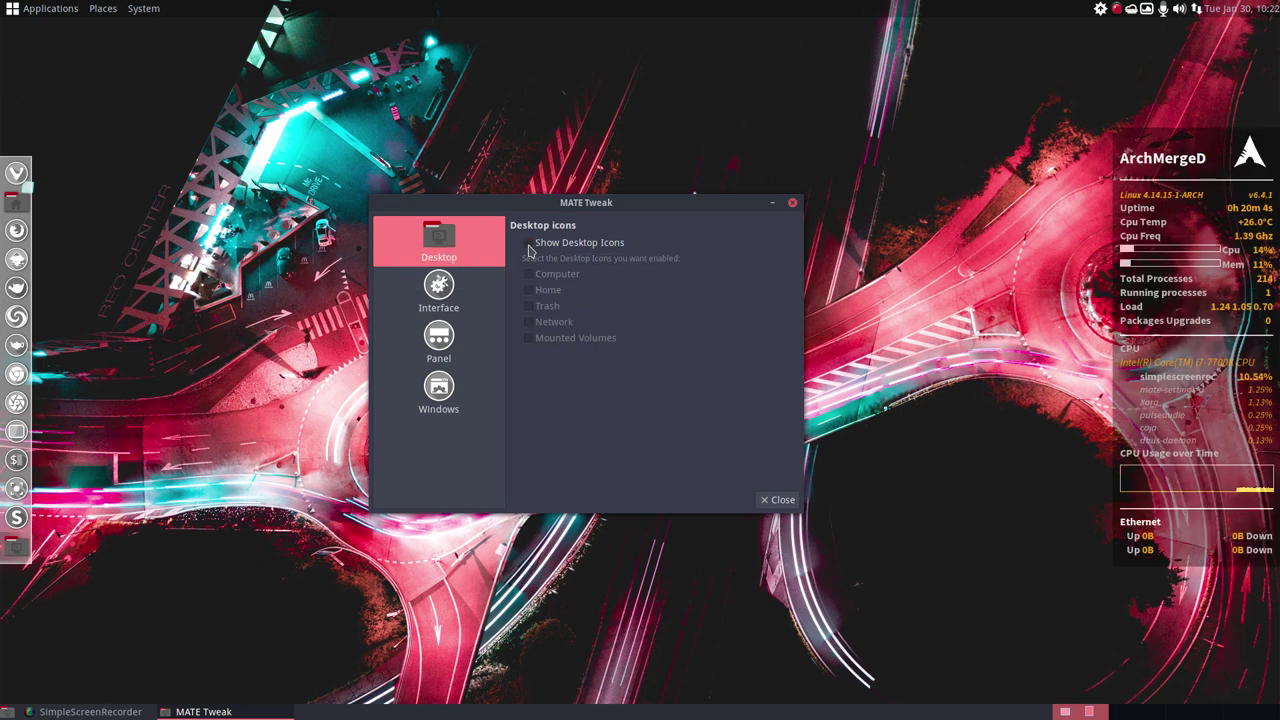
{"action": "left_click_drag", "start_coordinate": [637, 199], "coordinate": [534, 107]}
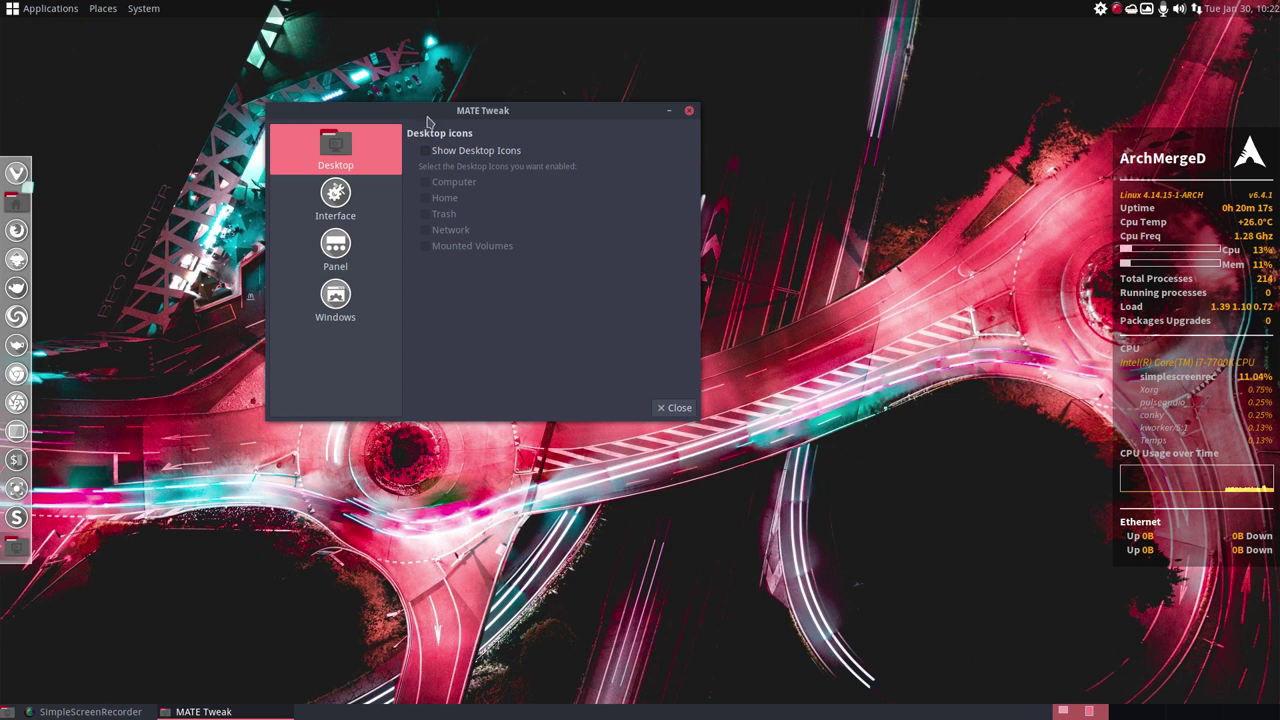
{"action": "left_click_drag", "start_coordinate": [425, 114], "coordinate": [336, 86]}
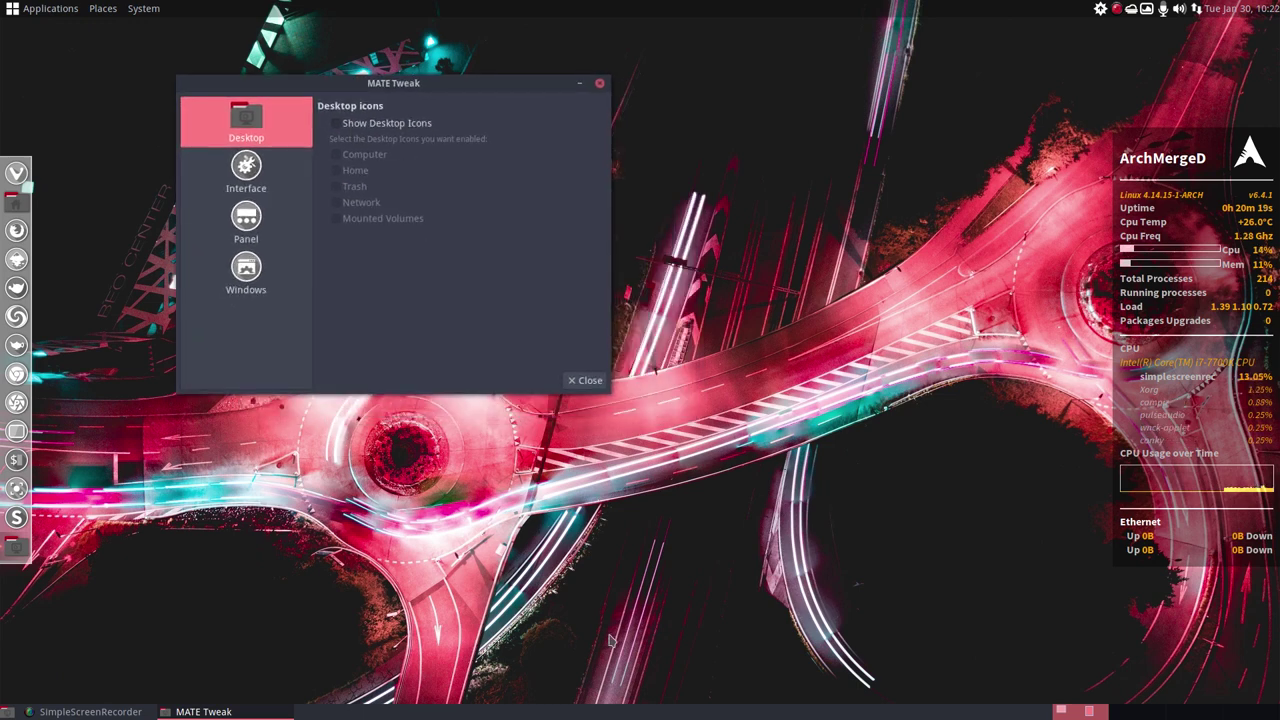
Step: Re-enable Show Desktop Icons and tick Computer, Home, Trash and Mounted Volumes
{"action": "left_click", "coordinate": [337, 125]}
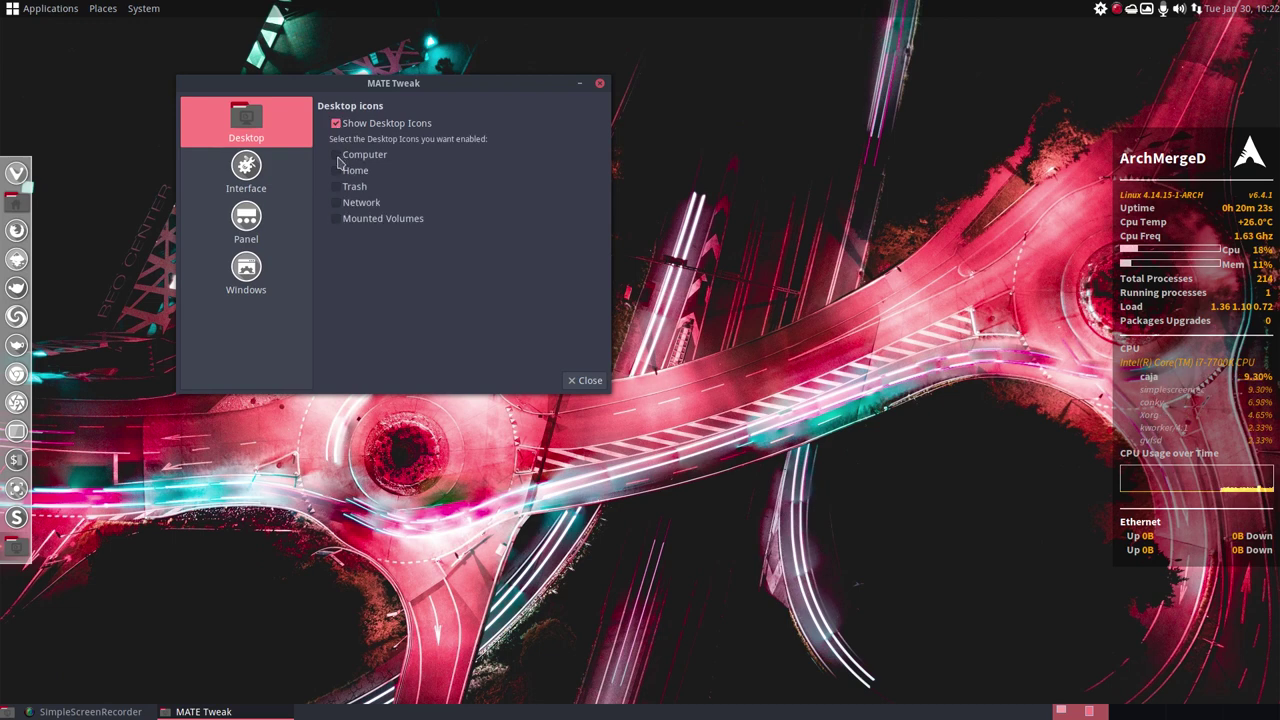
{"action": "left_click", "coordinate": [337, 156]}
{"action": "left_click", "coordinate": [337, 171]}
{"action": "left_click", "coordinate": [337, 187]}
{"action": "left_click", "coordinate": [338, 219]}
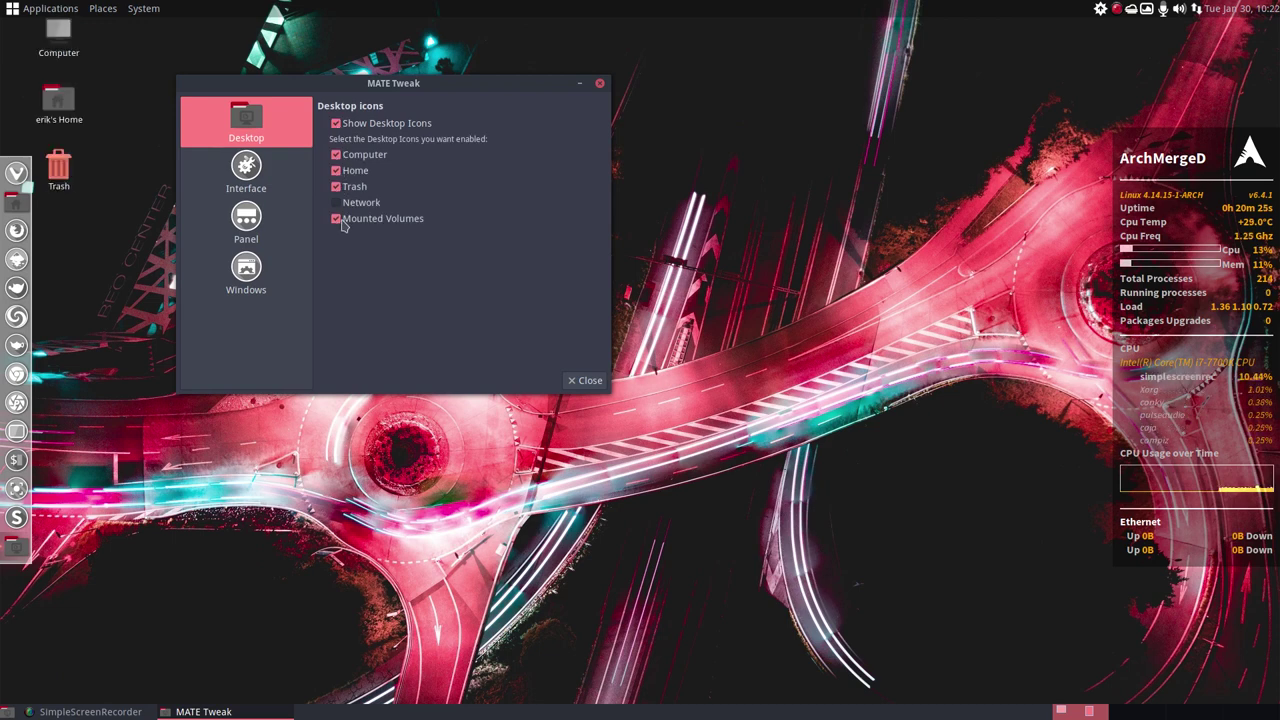
Step: Clear every individual desktop icon, including Network, then toggle Show Desktop Icons off and on
{"action": "left_click", "coordinate": [338, 219]}
{"action": "left_click", "coordinate": [337, 203]}
{"action": "left_click", "coordinate": [337, 203]}
{"action": "left_click", "coordinate": [337, 187]}
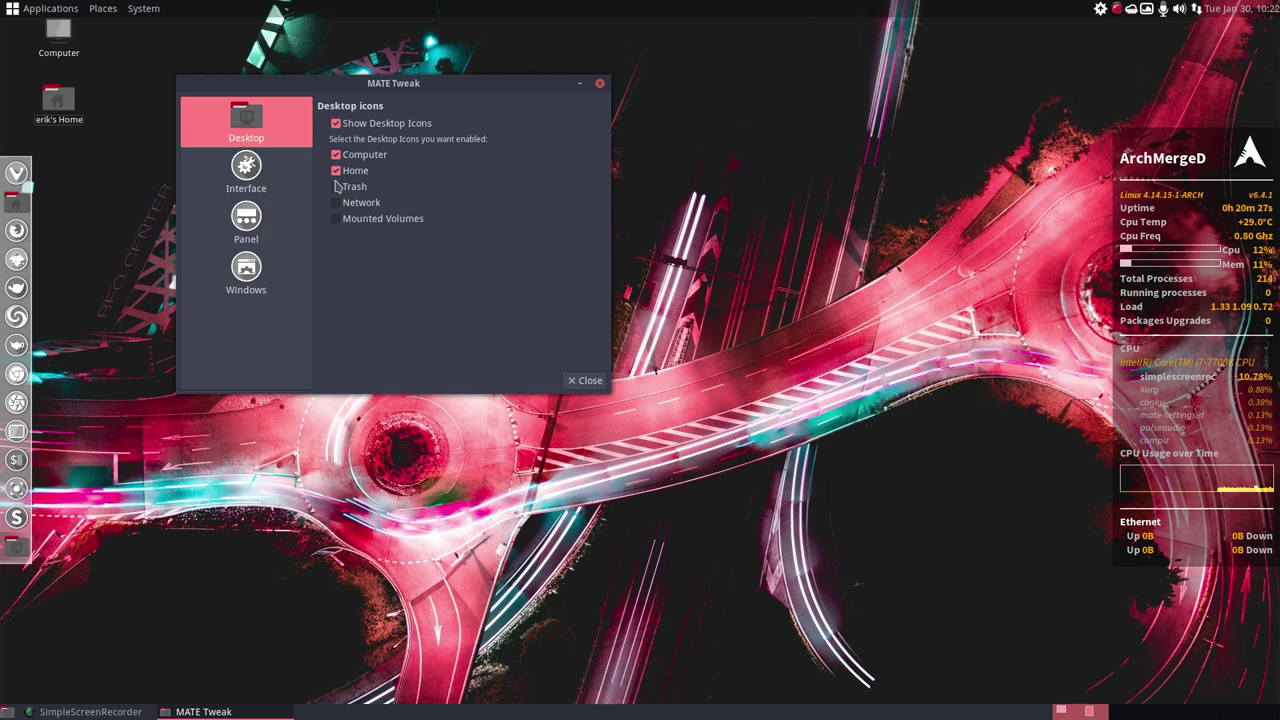
{"action": "left_click", "coordinate": [337, 171]}
{"action": "left_click", "coordinate": [337, 156]}
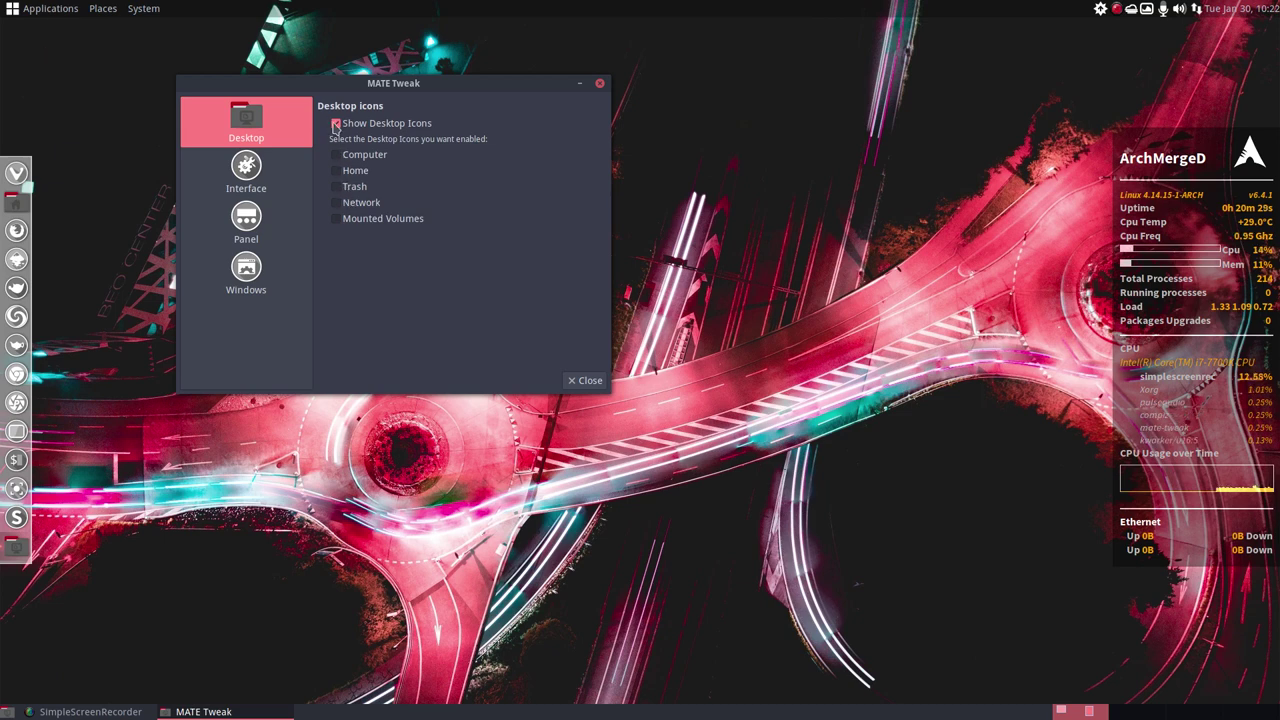
{"action": "left_click", "coordinate": [337, 124]}
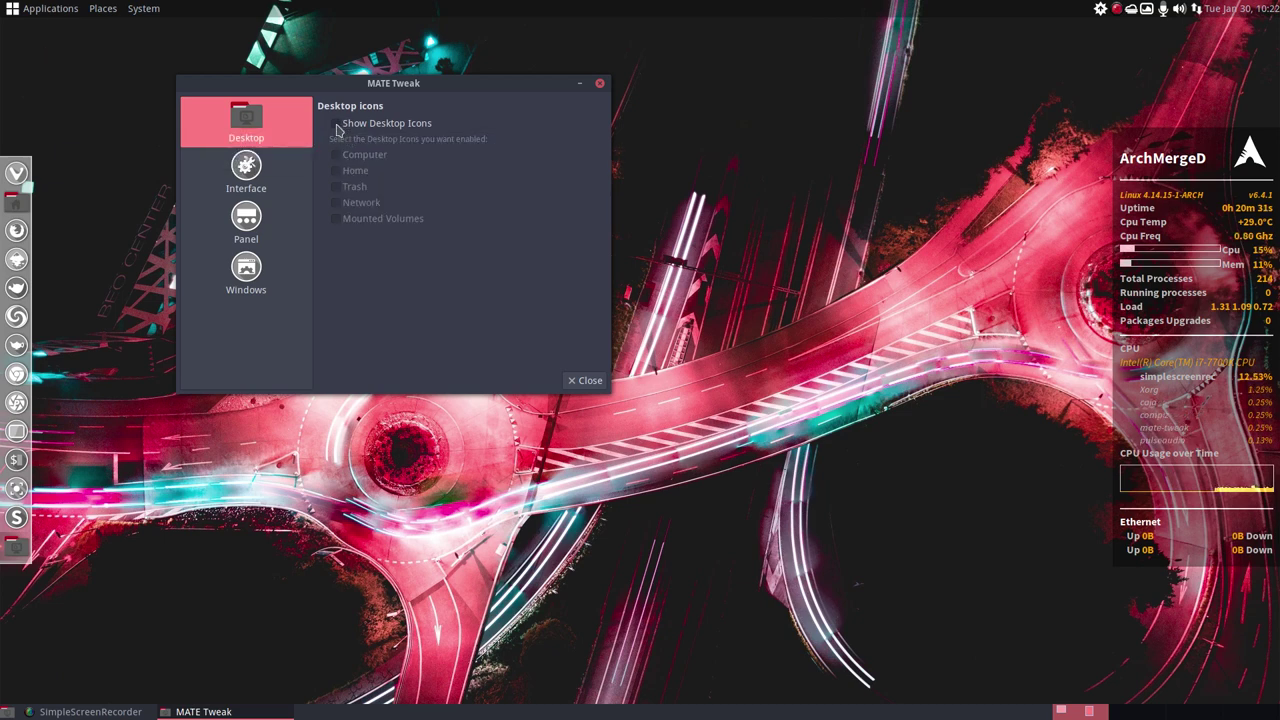
{"action": "left_click", "coordinate": [337, 124]}
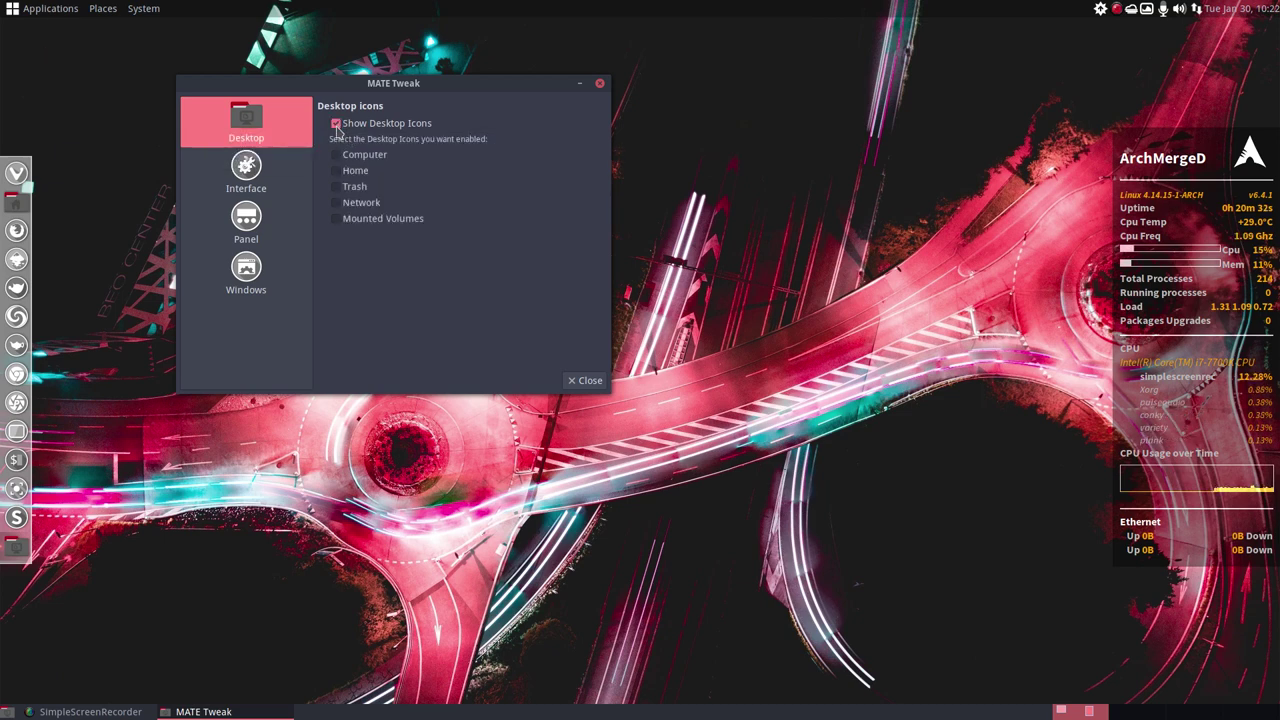
Step: Dismiss the desktop's right-click menu and untick Show Desktop Icons in MATE Tweak
{"action": "right_click", "coordinate": [671, 196]}
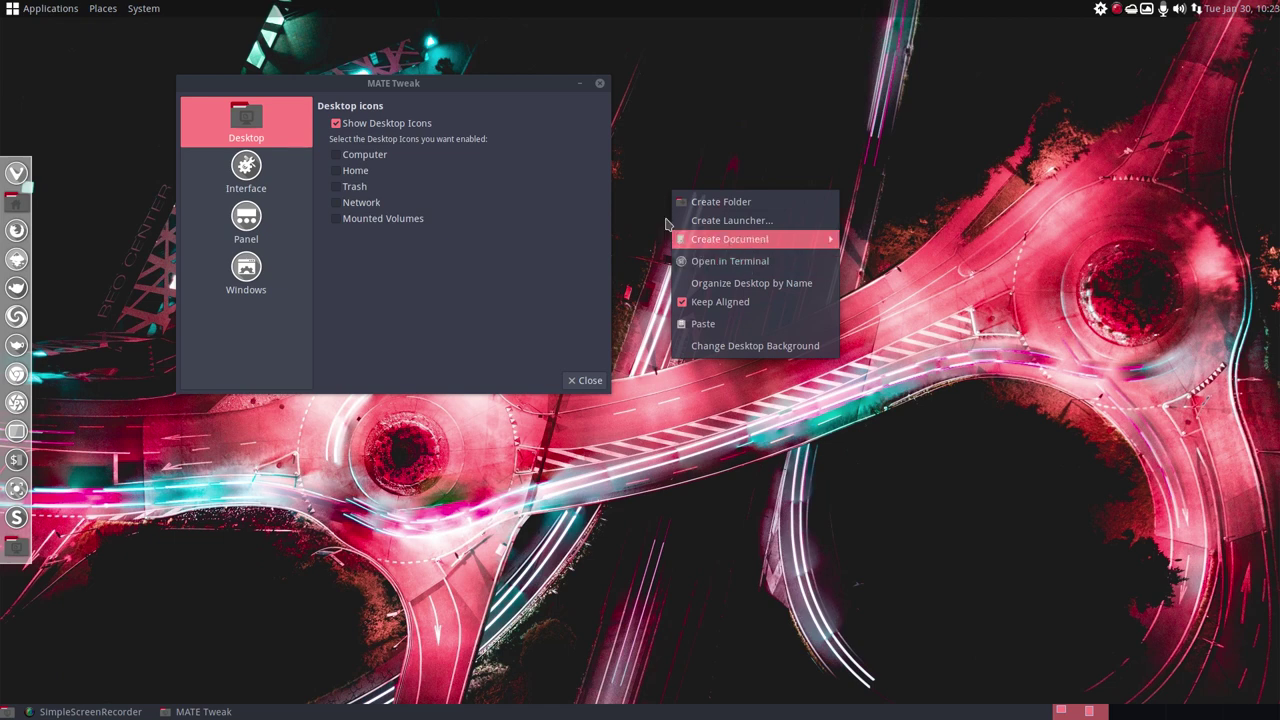
{"action": "left_click", "coordinate": [425, 124]}
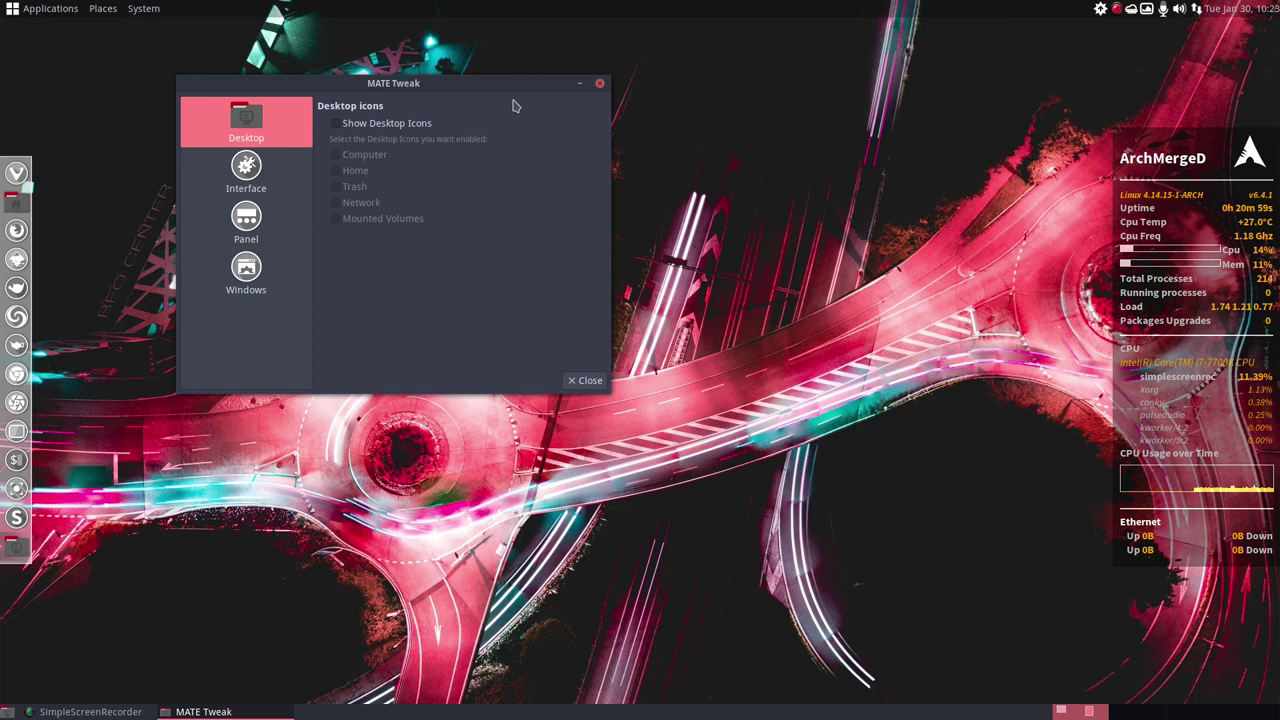
Step: Reopen Conkyzen, replace AUR-Acros with AUR-Nemesis.conkyrc, and confirm with OK
{"action": "left_click_drag", "start_coordinate": [505, 86], "coordinate": [591, 218]}
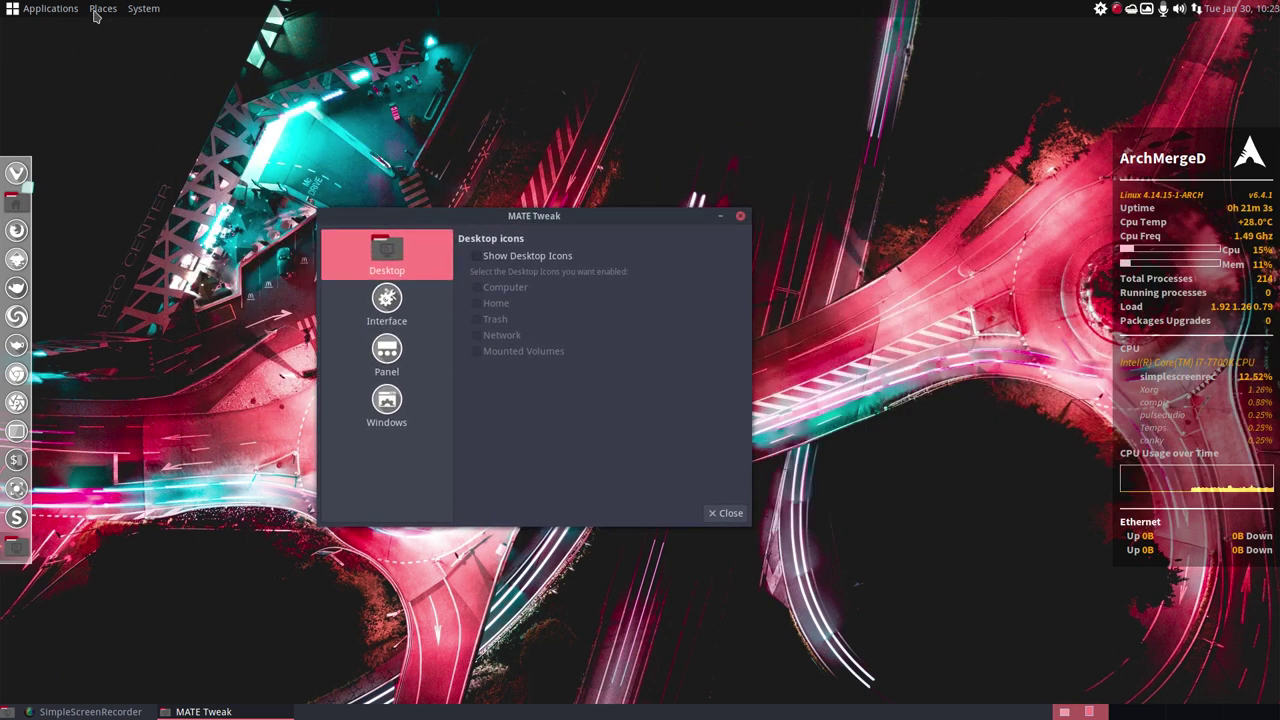
{"action": "left_click", "coordinate": [58, 9]}
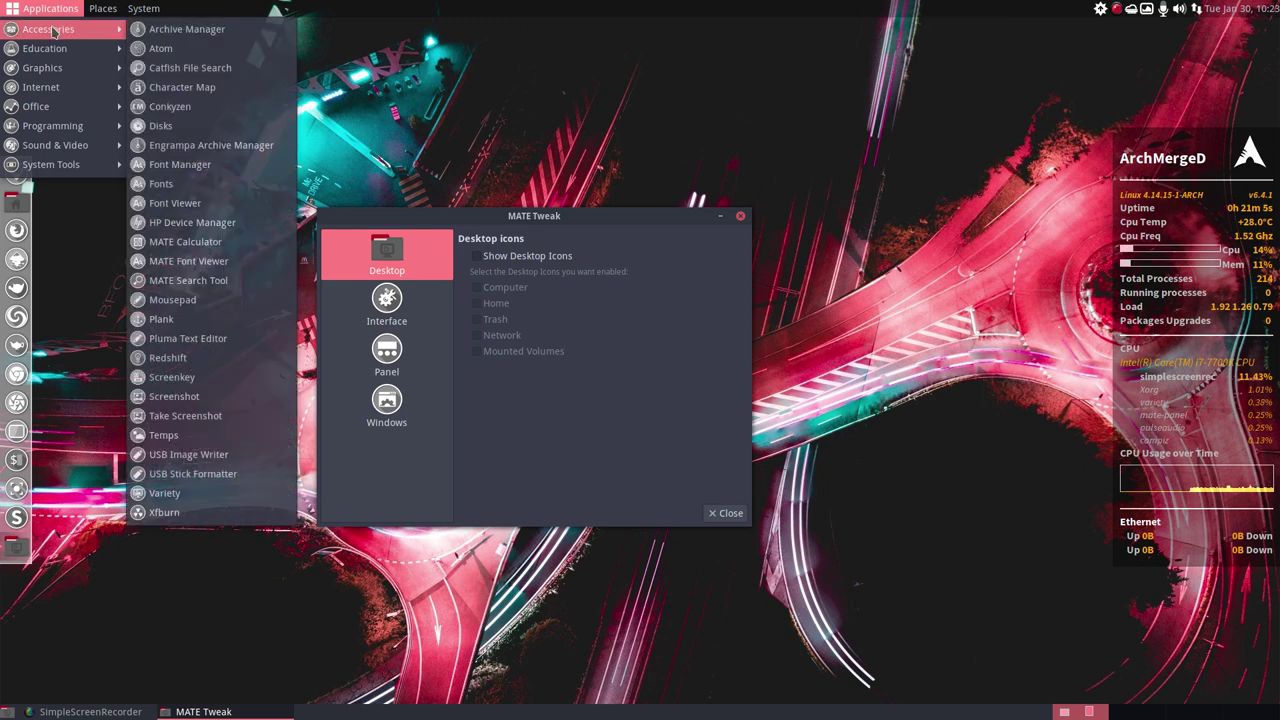
{"action": "left_click", "coordinate": [636, 156]}
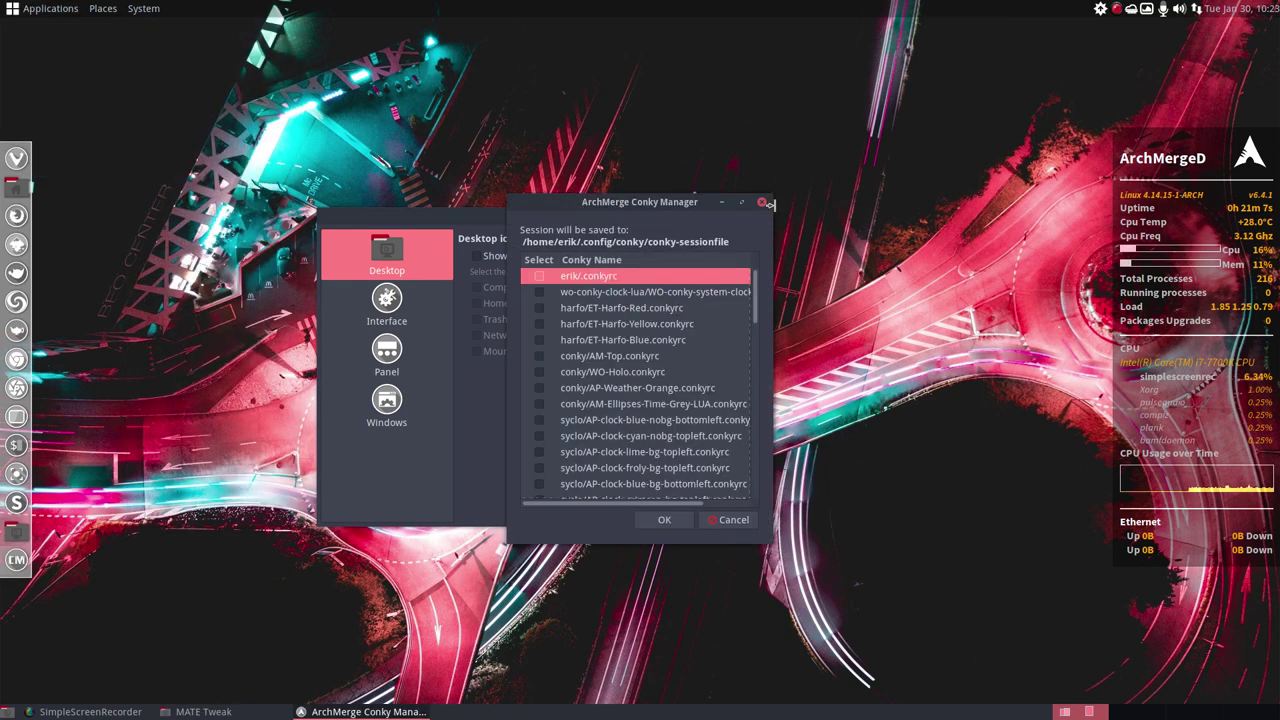
{"action": "scroll", "coordinate": [600, 370], "scroll_direction": "down", "scroll_amount": 3}
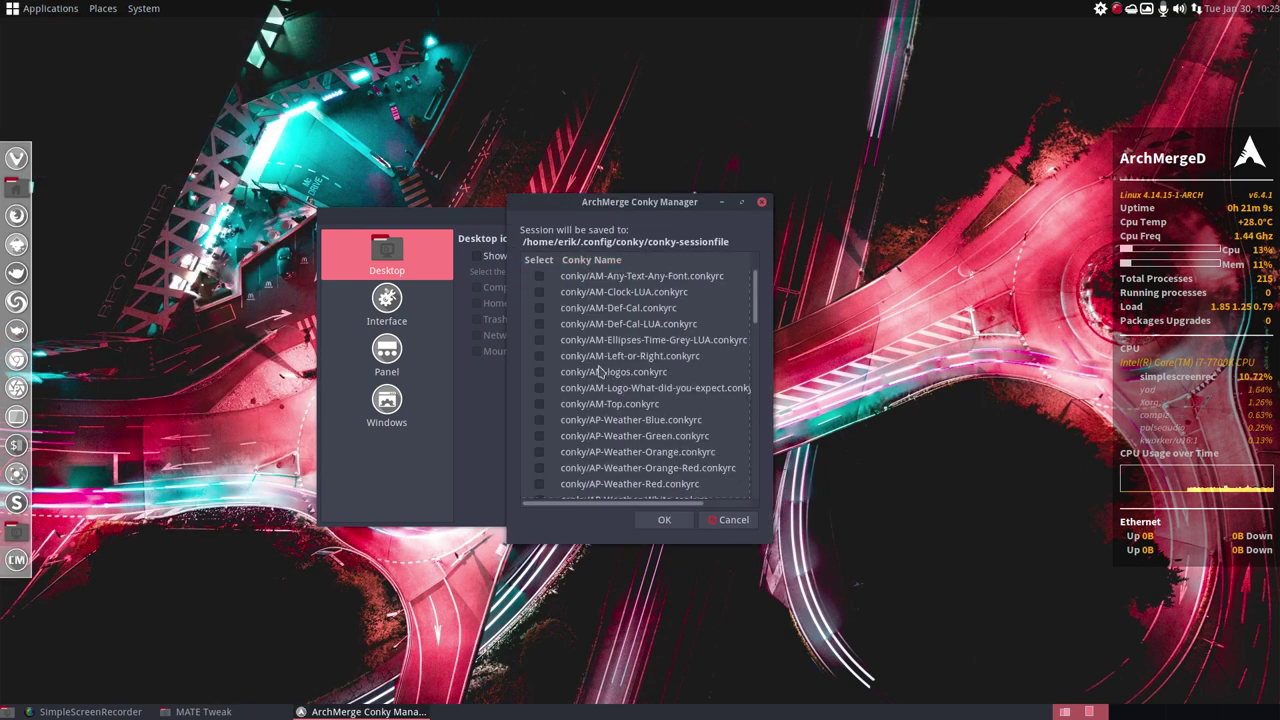
{"action": "left_click", "coordinate": [540, 385]}
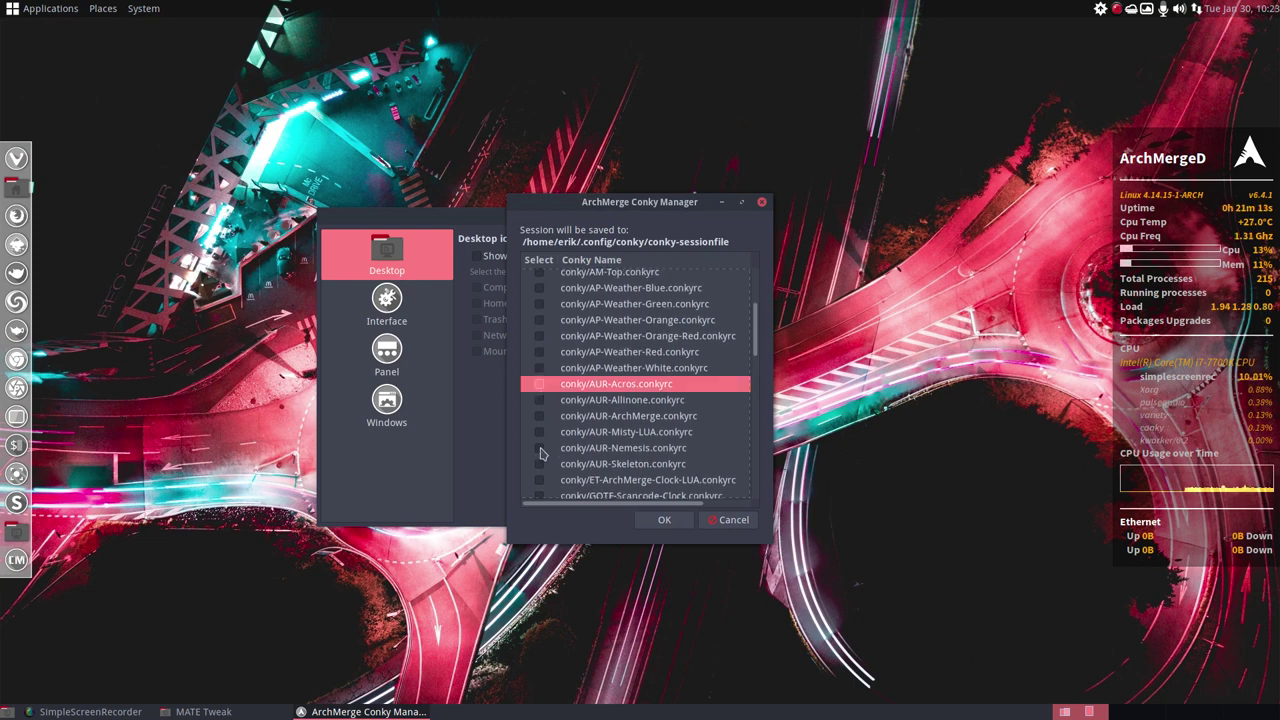
{"action": "left_click", "coordinate": [542, 448]}
{"action": "left_click", "coordinate": [663, 520]}
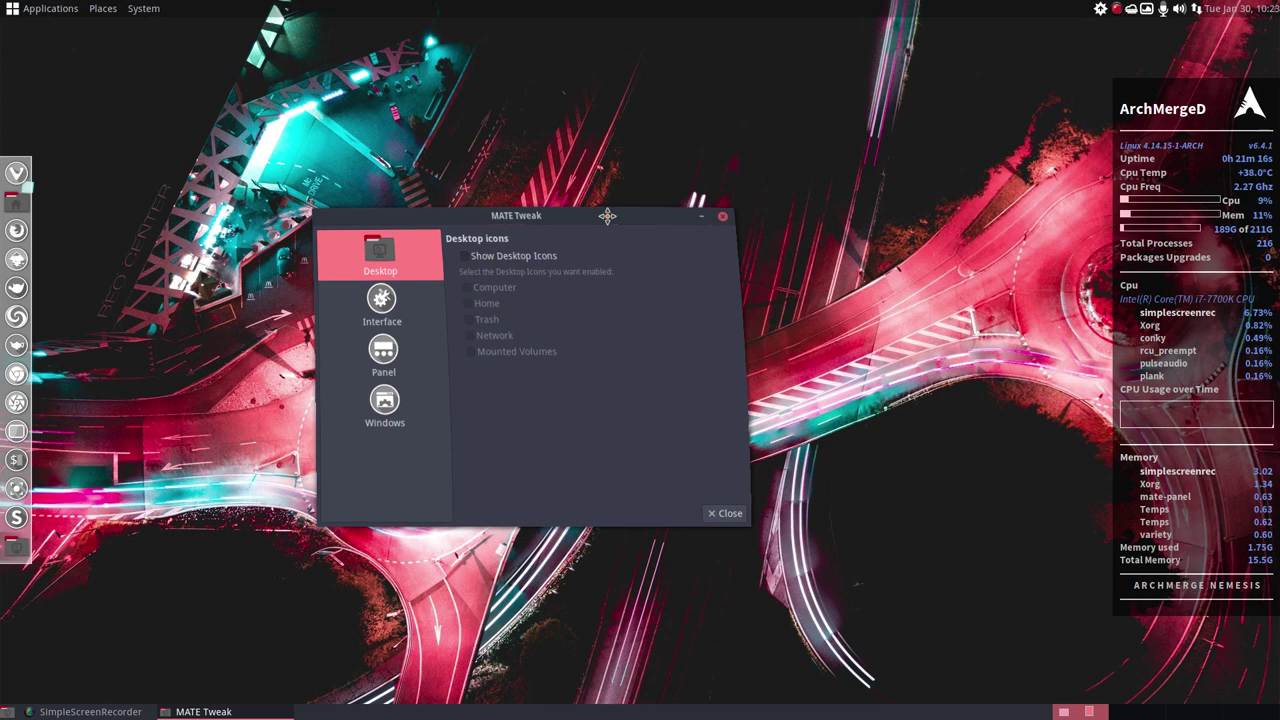
{"action": "left_click_drag", "start_coordinate": [606, 214], "coordinate": [487, 183]}
{"action": "left_click_drag", "start_coordinate": [563, 190], "coordinate": [623, 228]}
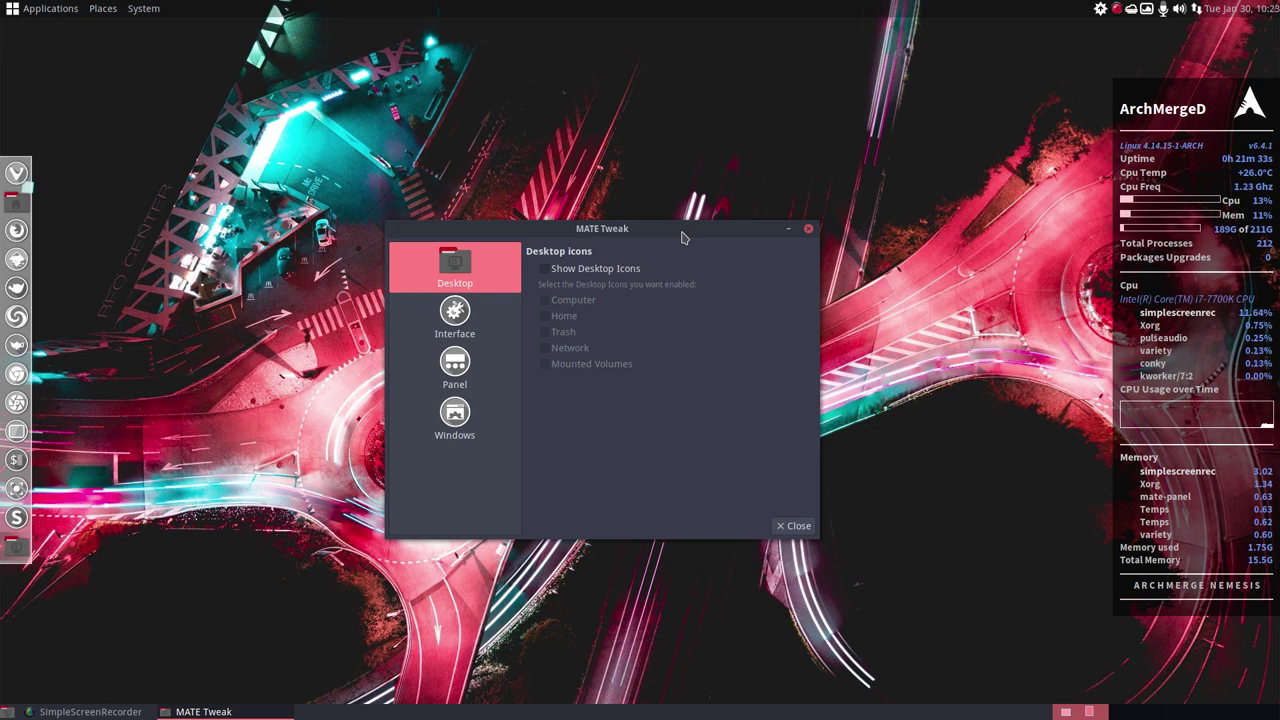
{"action": "left_click_drag", "start_coordinate": [651, 229], "coordinate": [477, 186]}
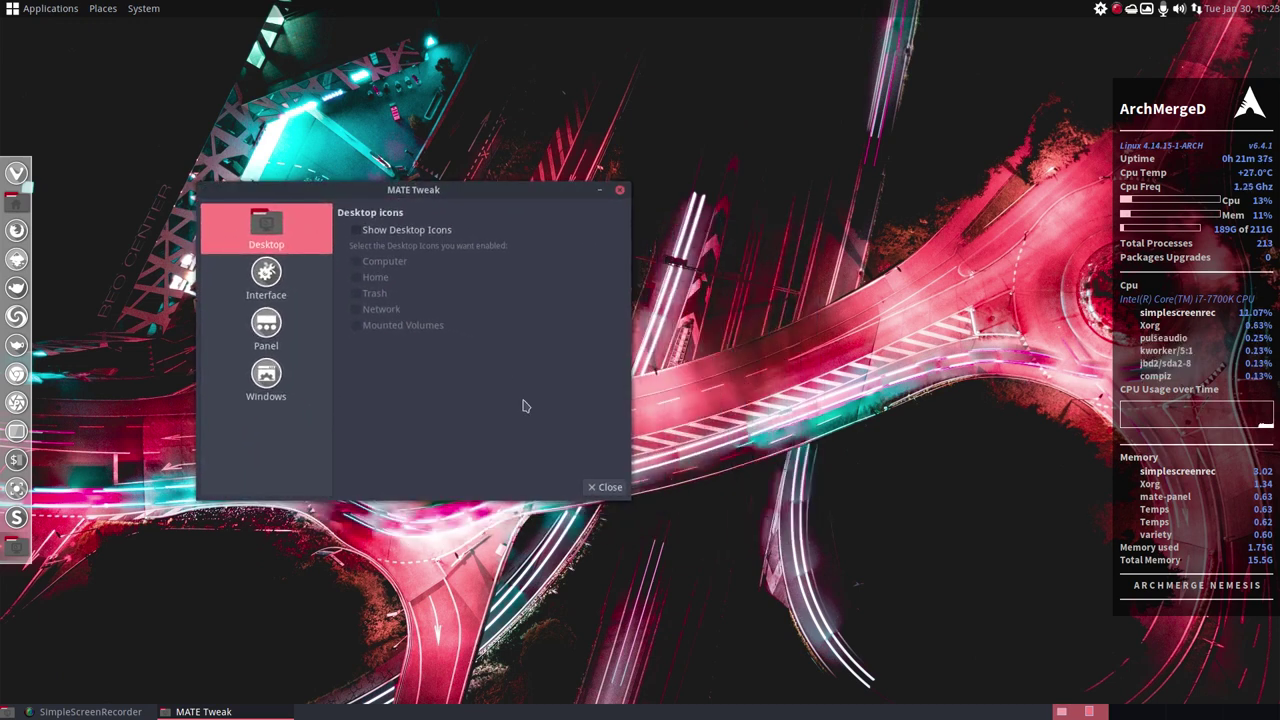
{"action": "key", "text": "ctrl+alt+t"}
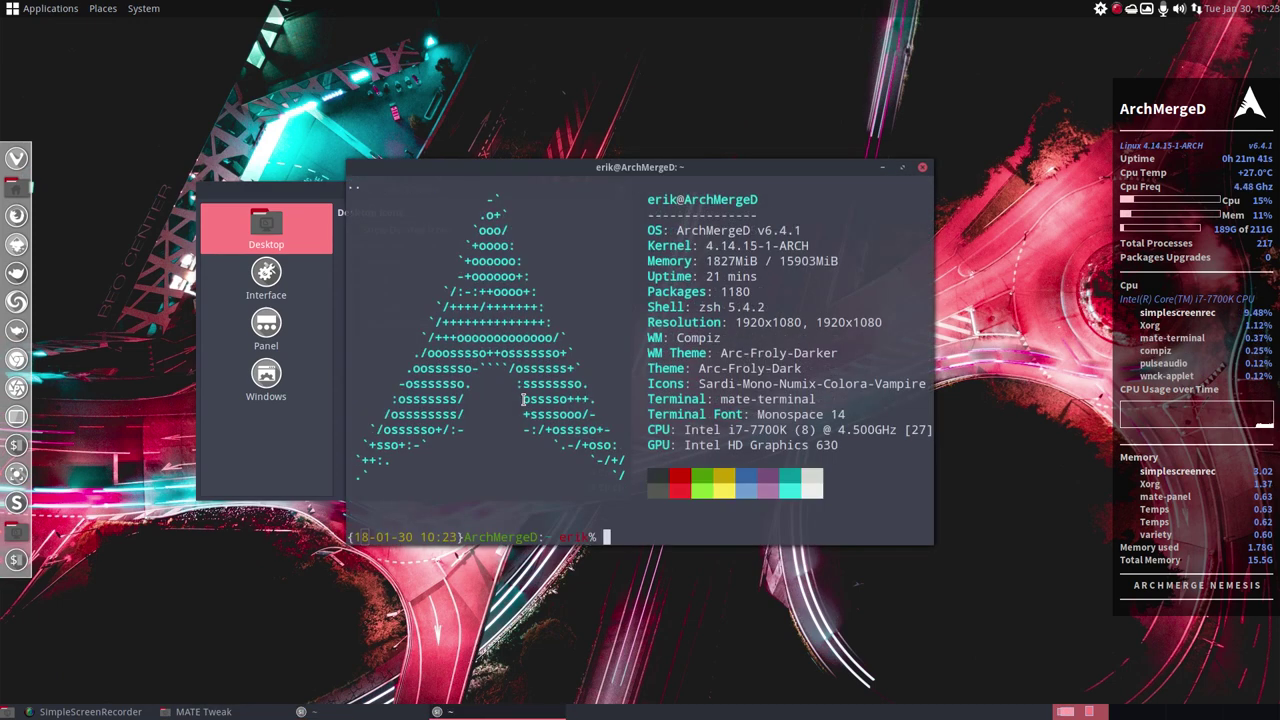
{"action": "left_click", "coordinate": [923, 169]}
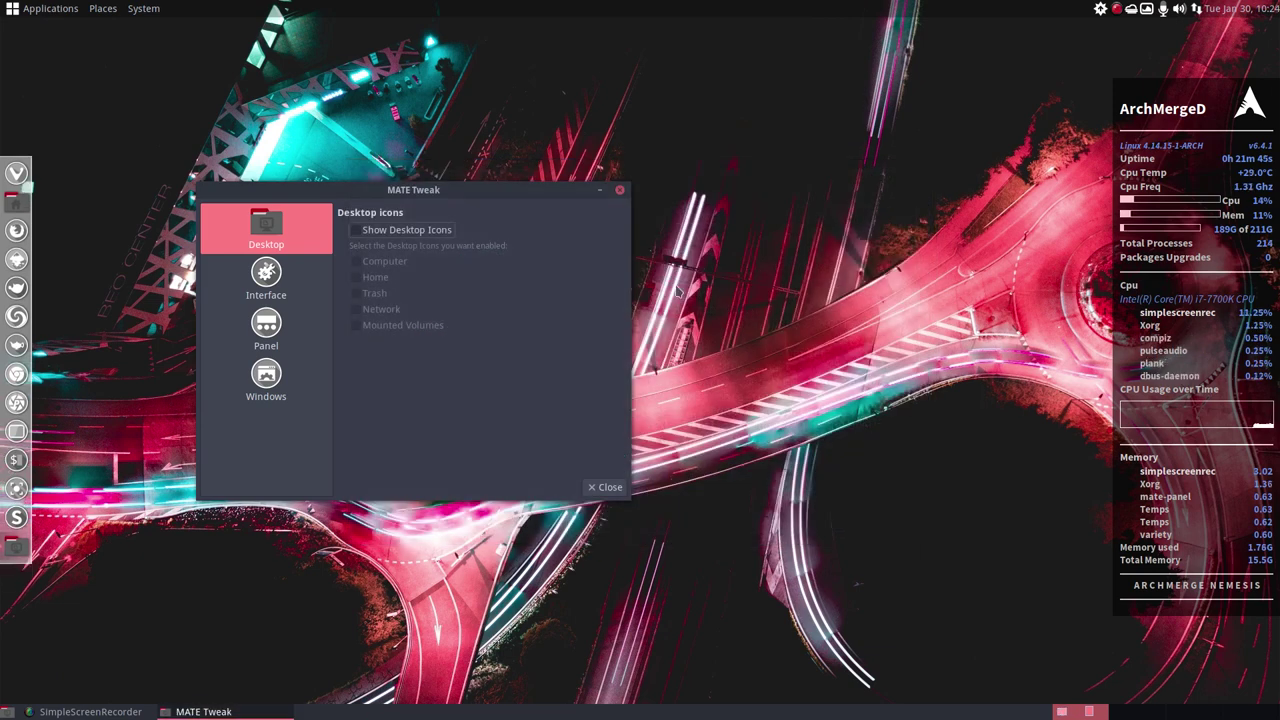
Step: Open the home folder in Caja and navigate into ARCHMERGE, then amd-mate
{"action": "left_click", "coordinate": [19, 205]}
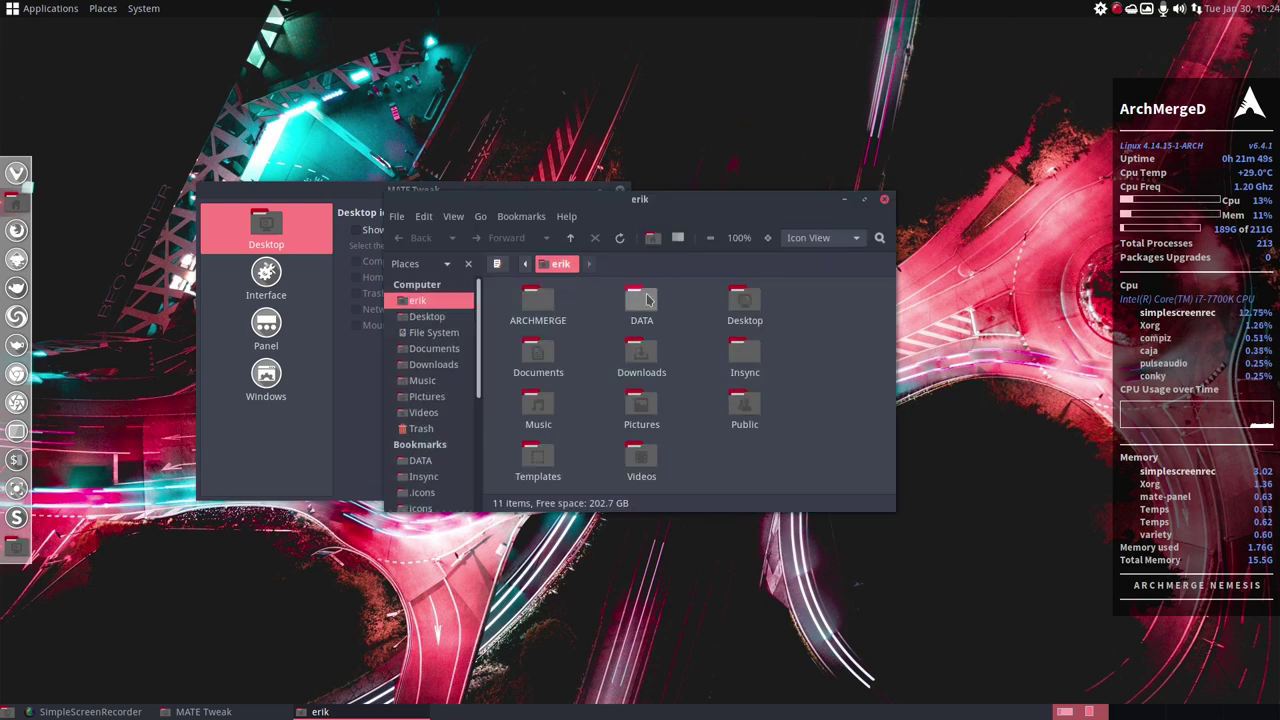
{"action": "double_click", "coordinate": [537, 304]}
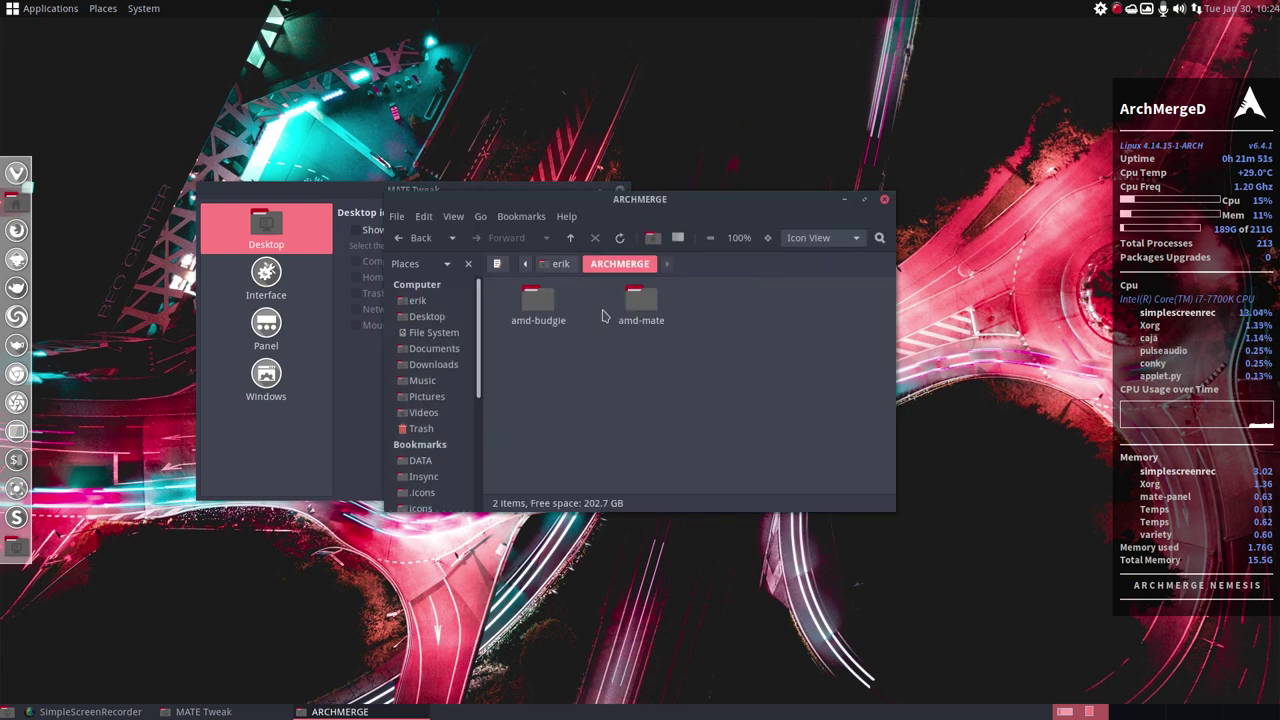
{"action": "left_click", "coordinate": [640, 305]}
{"action": "double_click", "coordinate": [640, 305]}
{"action": "right_click", "coordinate": [682, 308]}
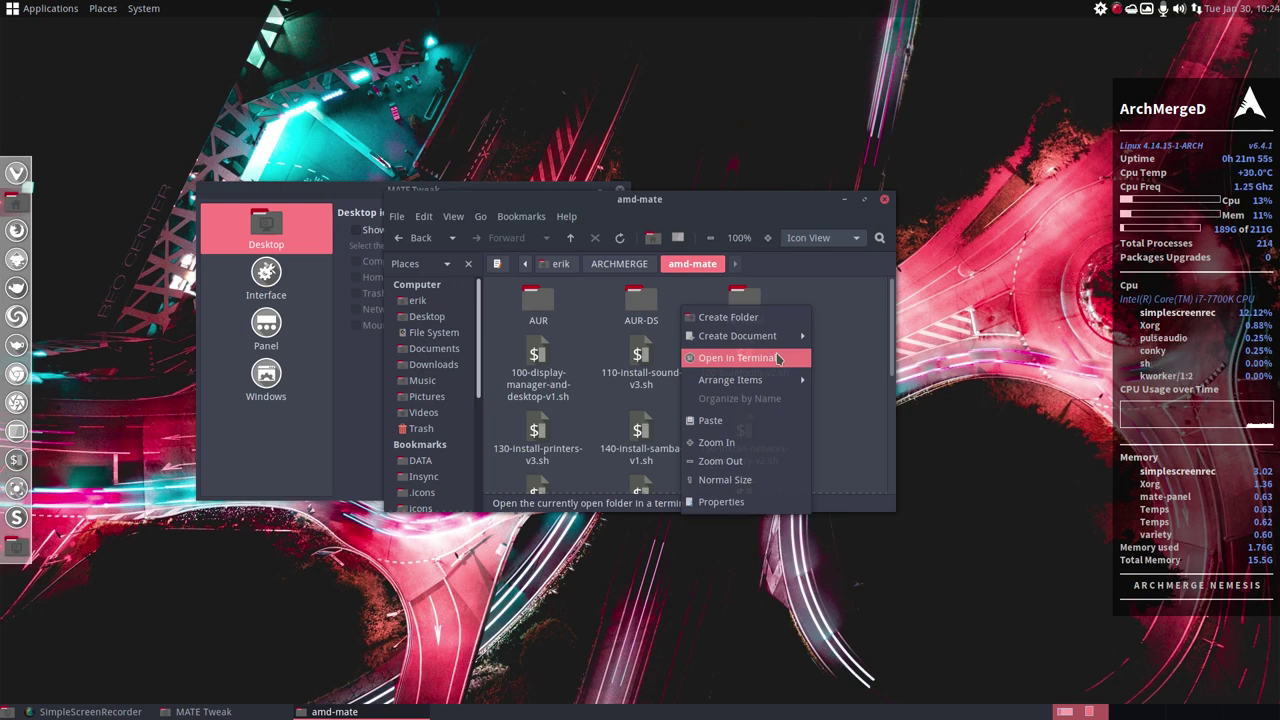
{"action": "left_click", "coordinate": [876, 82]}
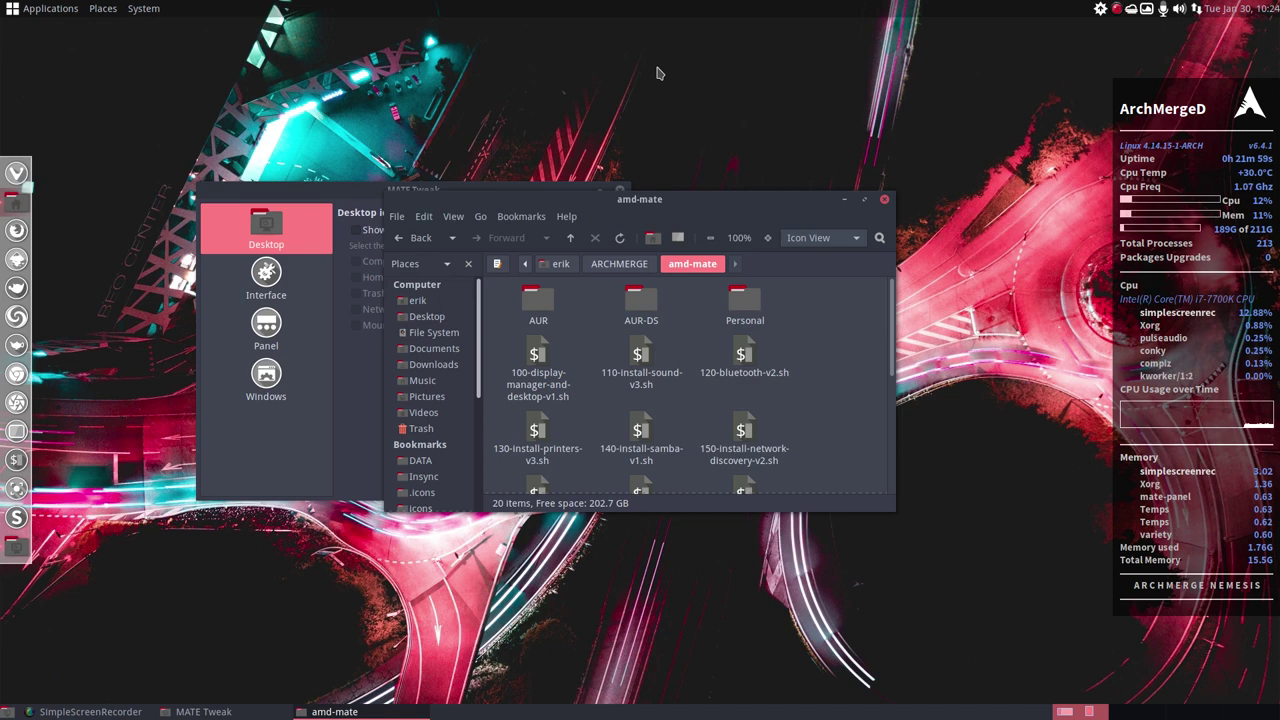